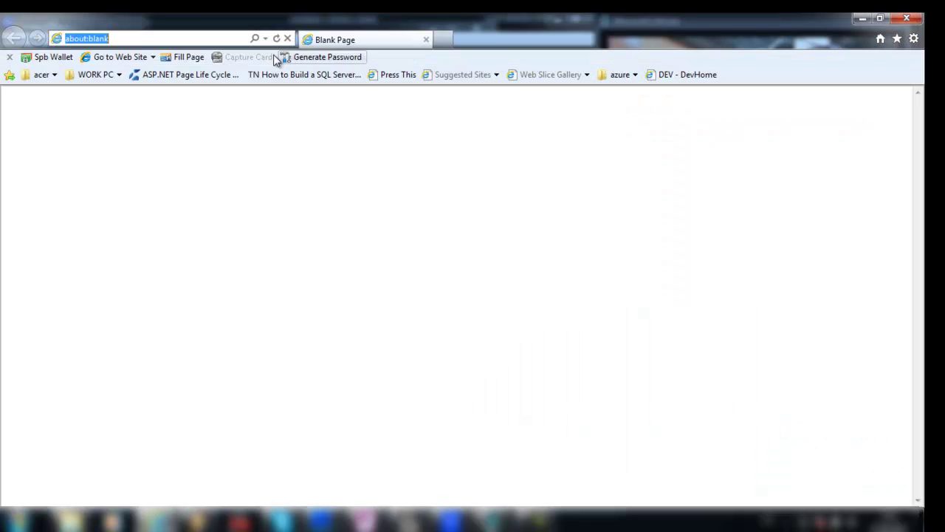
pyautogui.write('w')
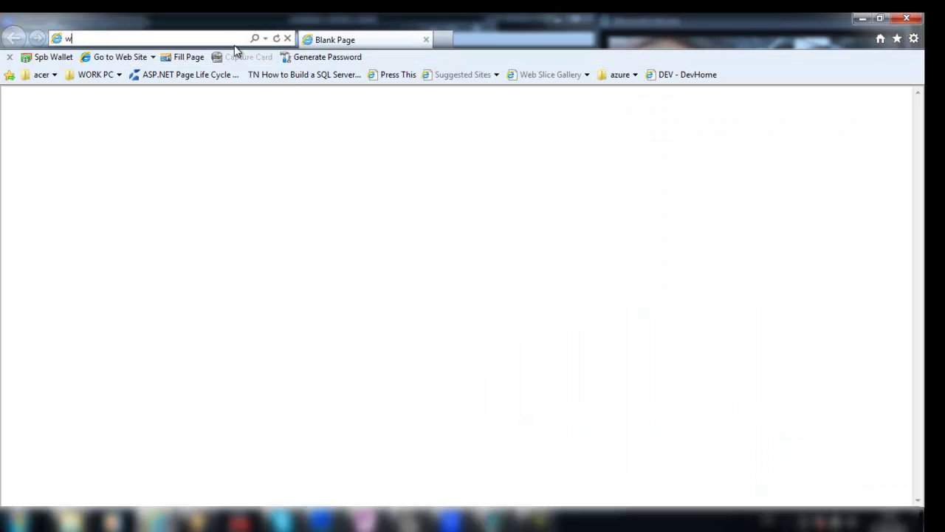
pyautogui.write('ww.macableton.com/')
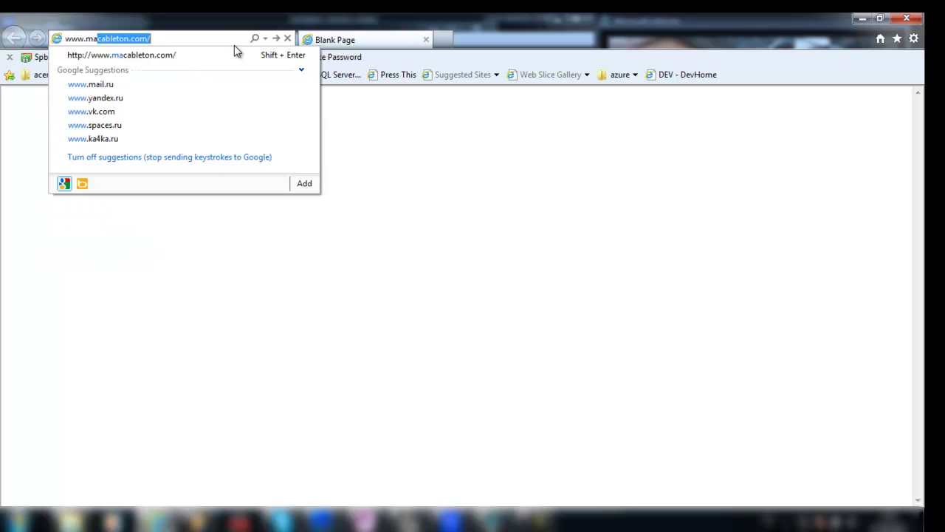
pyautogui.press('Return')
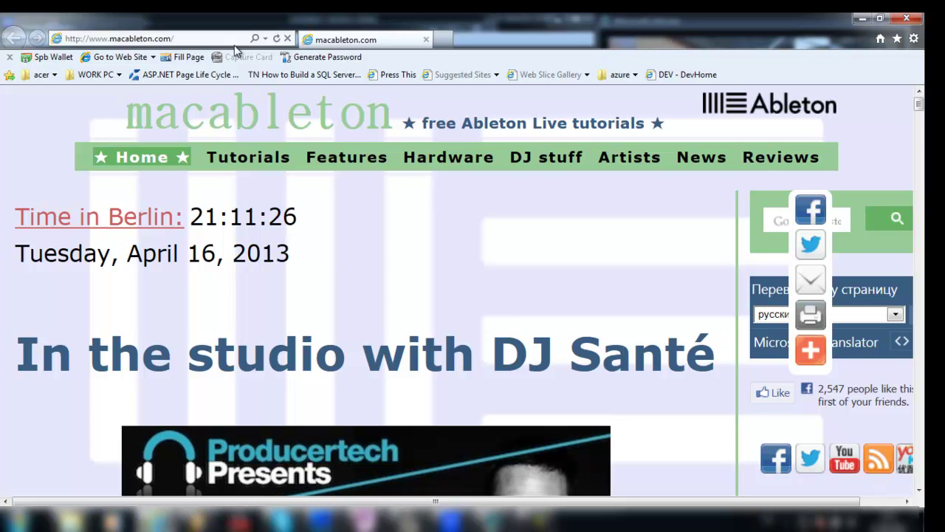
# Find the article on extending the functionality of the Nocturn on the home page and open it.
pyautogui.scroll(-3, 448, 254)
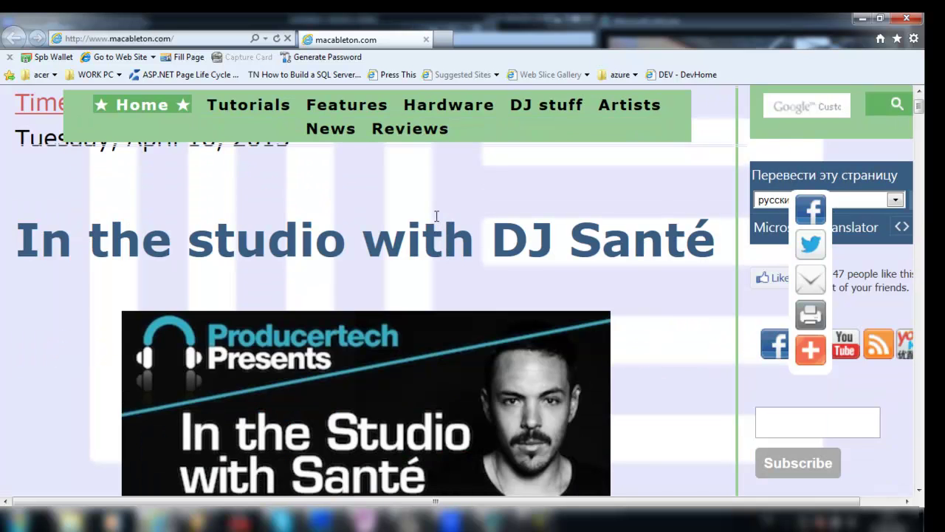
pyautogui.scroll(-3, 436, 216)
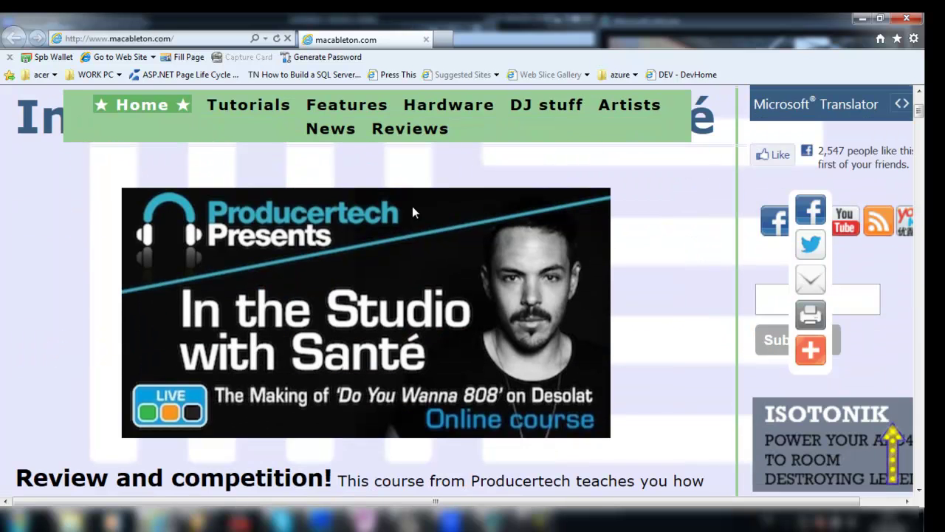
pyautogui.scroll(-10, 412, 213)
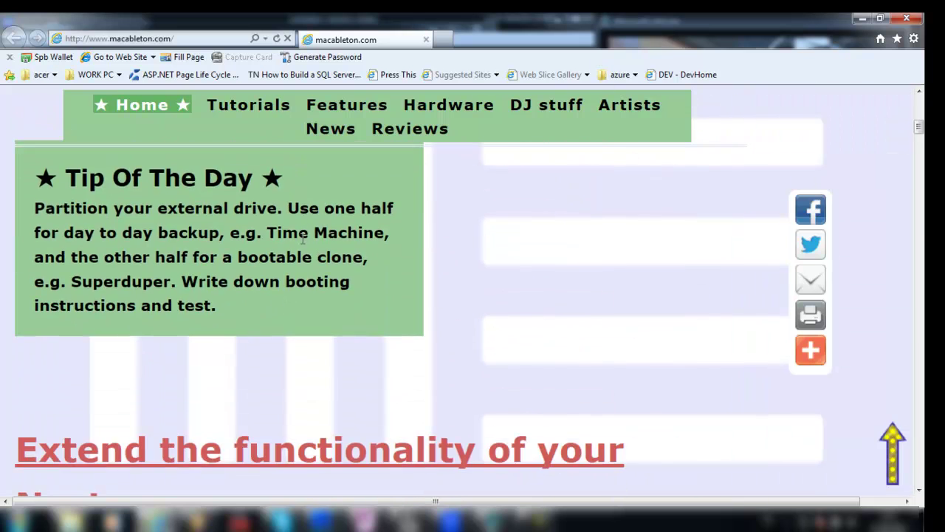
pyautogui.scroll(-6, 303, 237)
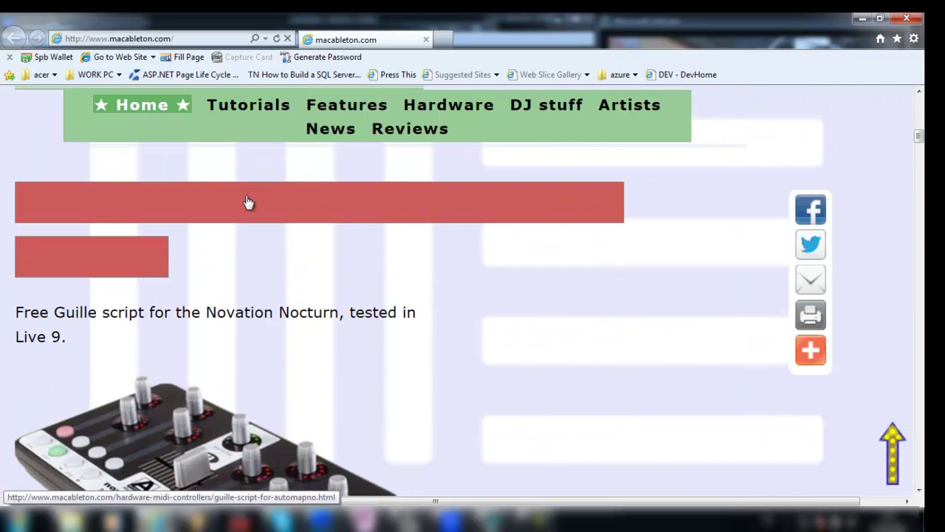
pyautogui.click(248, 203)
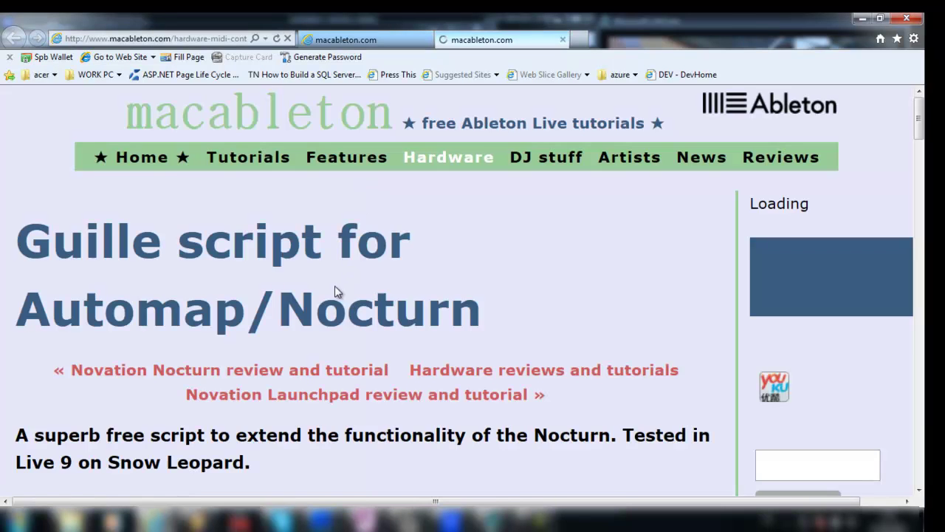
# Find the download section of the Guille script article and open the MediaFire link for Nocturn_RS4L_r2.1.zip.
pyautogui.scroll(-6, 348, 303)
pyautogui.scroll(-2, 350, 309)
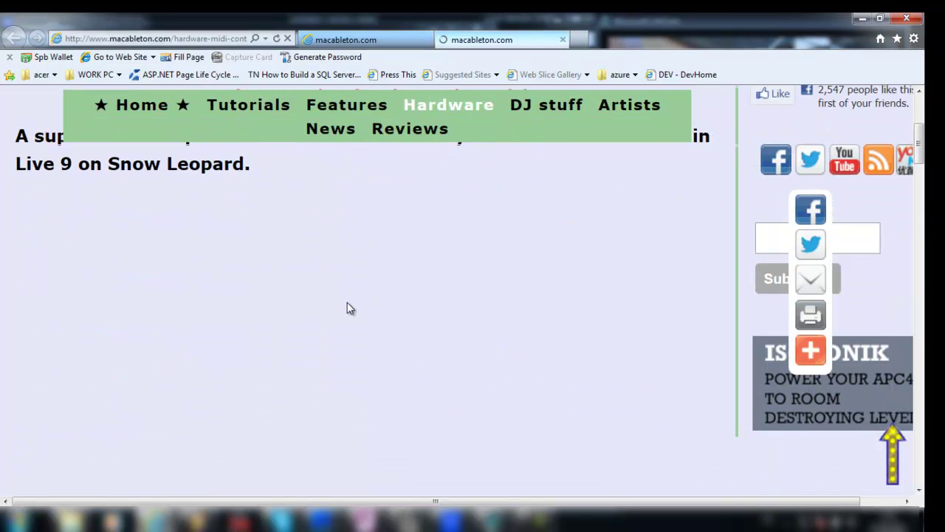
pyautogui.scroll(-3, 350, 309)
pyautogui.scroll(-7, 352, 310)
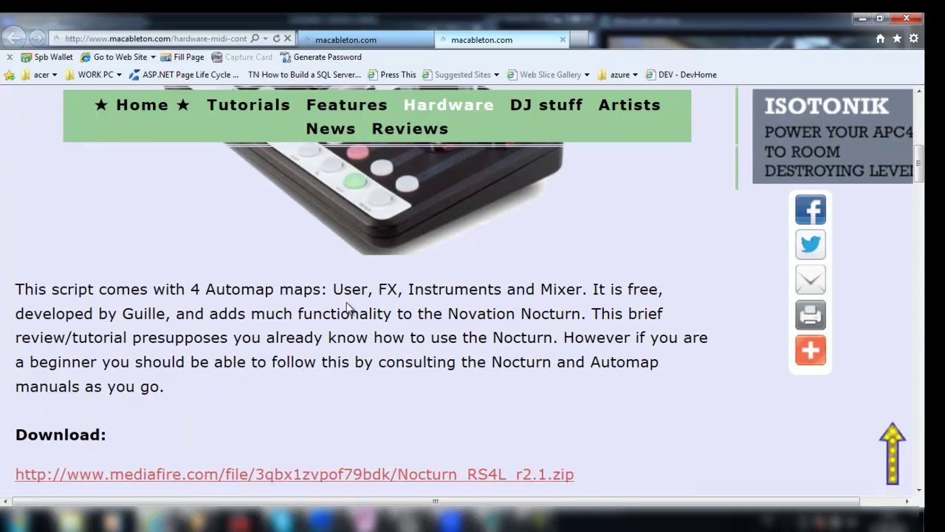
pyautogui.click(383, 289)
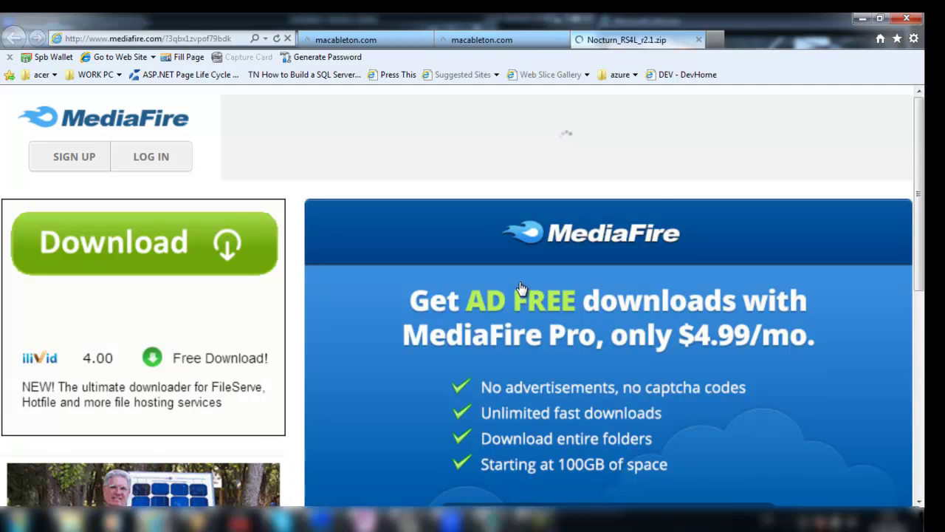
# Download Nocturn_RS4L_r2.1.zip from MediaFire and close the download page.
pyautogui.scroll(-2, 521, 288)
pyautogui.scroll(-3, 520, 288)
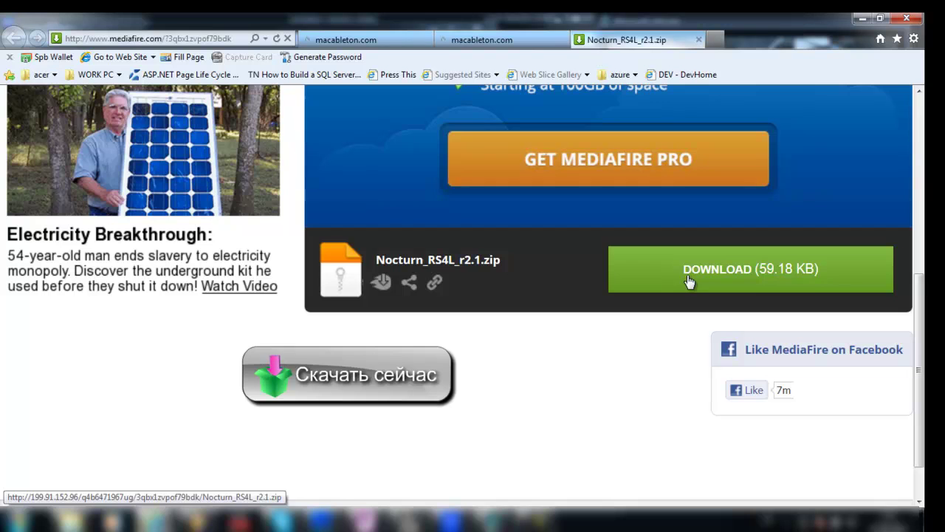
pyautogui.click(798, 276)
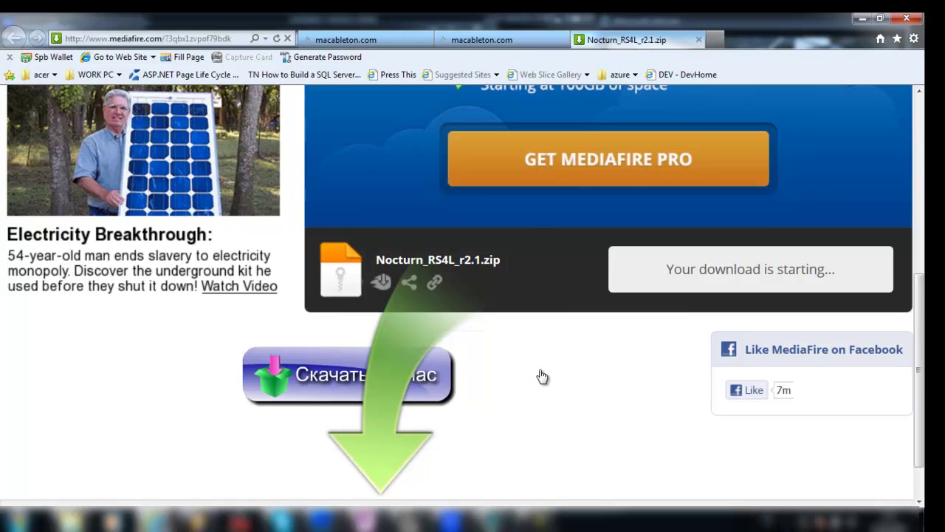
pyautogui.scroll(-1, 542, 376)
pyautogui.click(699, 40)
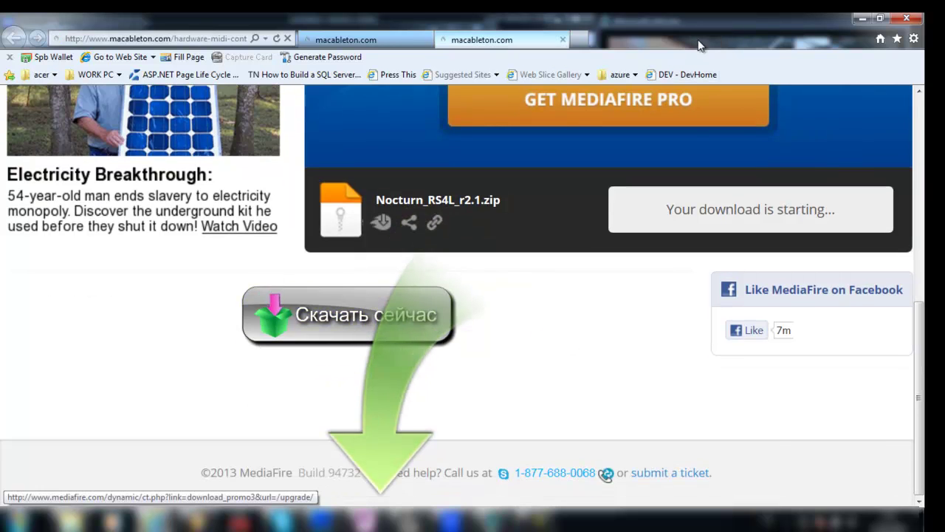
# Switch to the Far window and open the Live folder inside Nocturn_RS4L_r2.1.zip, under Nocturn RS4L r2.1.
pyautogui.moveTo(333, 522)
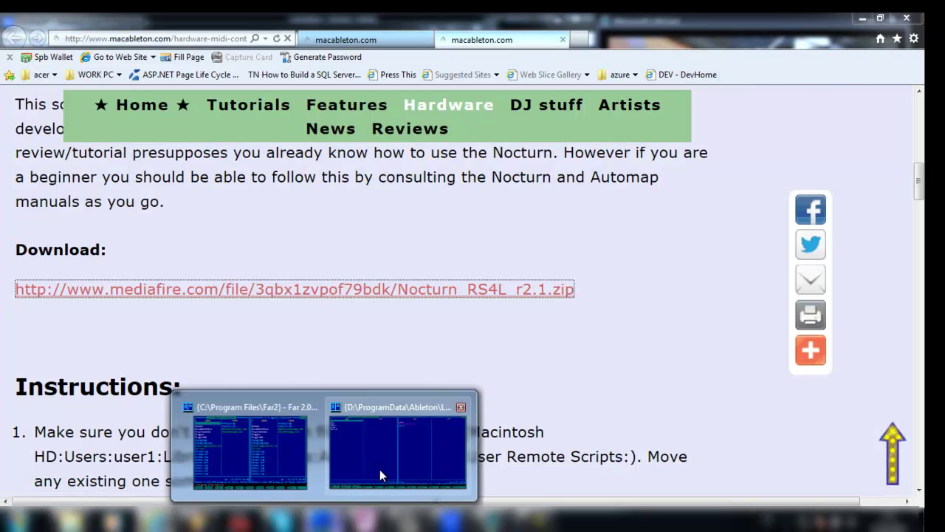
pyautogui.click(379, 469)
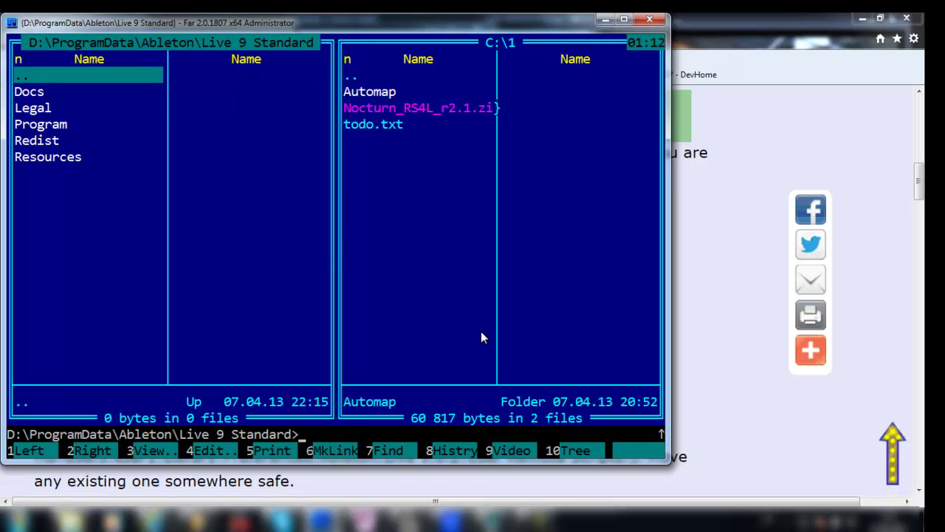
pyautogui.hotkey('alt', 'F9')
pyautogui.press('Tab')
pyautogui.press('Down')
pyautogui.press('Return')
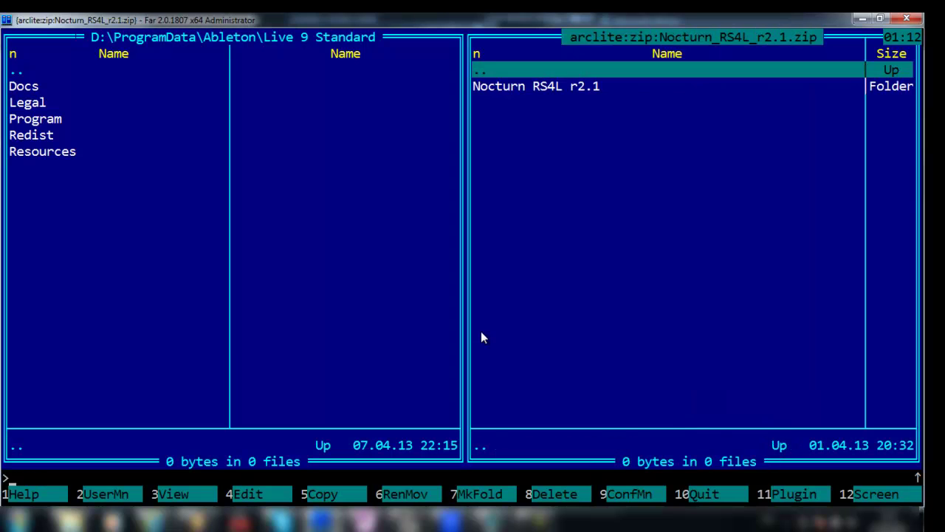
pyautogui.press('Down')
pyautogui.press('Return')
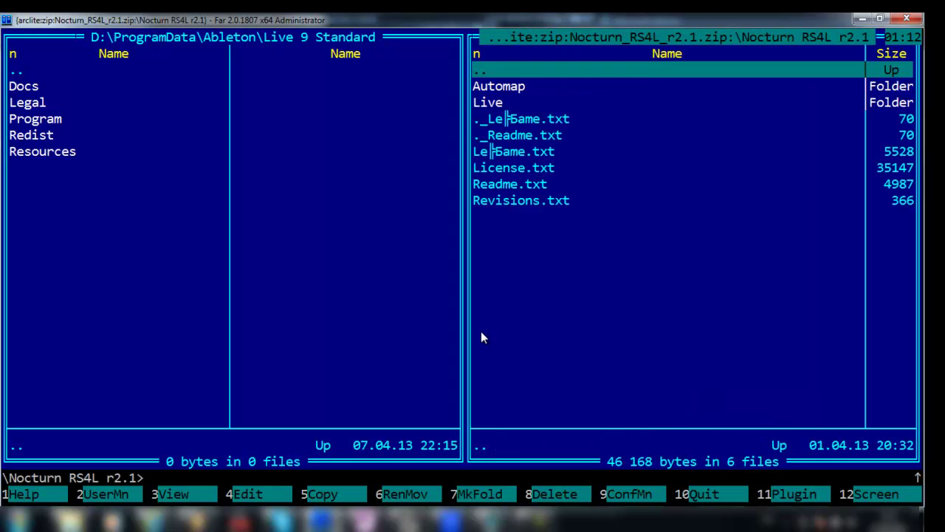
pyautogui.press('Down')
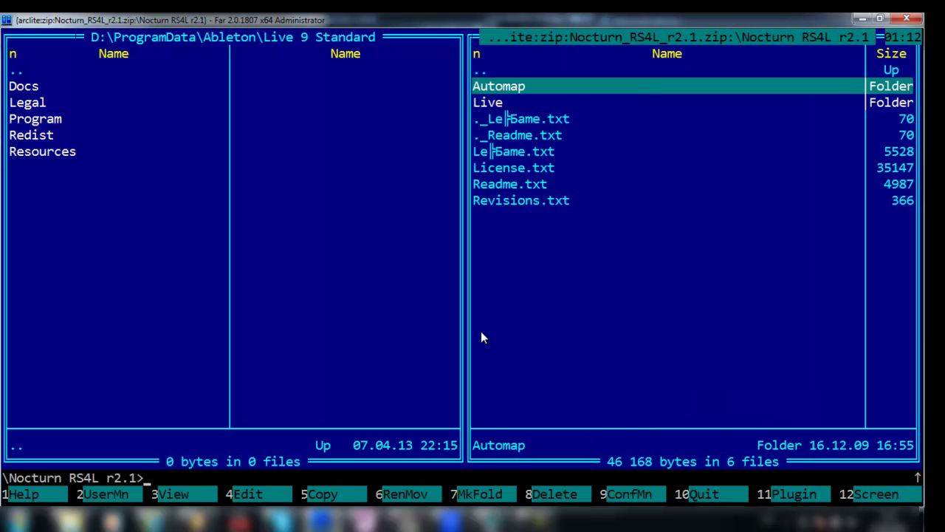
pyautogui.press('Down')
pyautogui.press('Return')
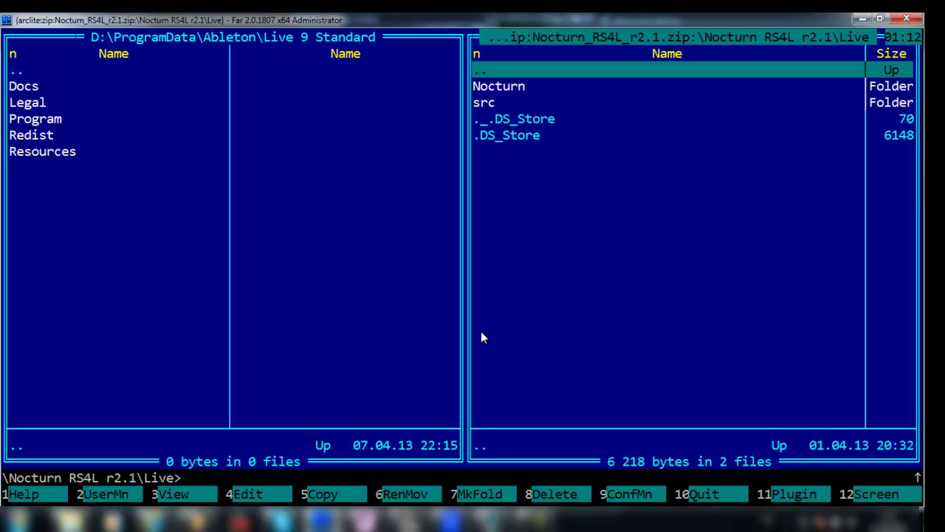
# Navigate to Resources\MIDI Remote Scripts within the Live 9 Standard folder, keeping the archive open alongside.
pyautogui.press('Tab')
pyautogui.press('Down')
pyautogui.press('Down')
pyautogui.press('Down')
pyautogui.press('Down')
pyautogui.press('Down')
pyautogui.press('Up')
pyautogui.press('Down')
pyautogui.press('Return')
pyautogui.press('Down')
pyautogui.press('Down')
pyautogui.press('Down')
pyautogui.press('Down')
pyautogui.press('Down')
pyautogui.press('Down')
pyautogui.press('Down')
pyautogui.press('Down')
pyautogui.press('Down')
pyautogui.press('Down')
pyautogui.press('Down')
pyautogui.press('Return')
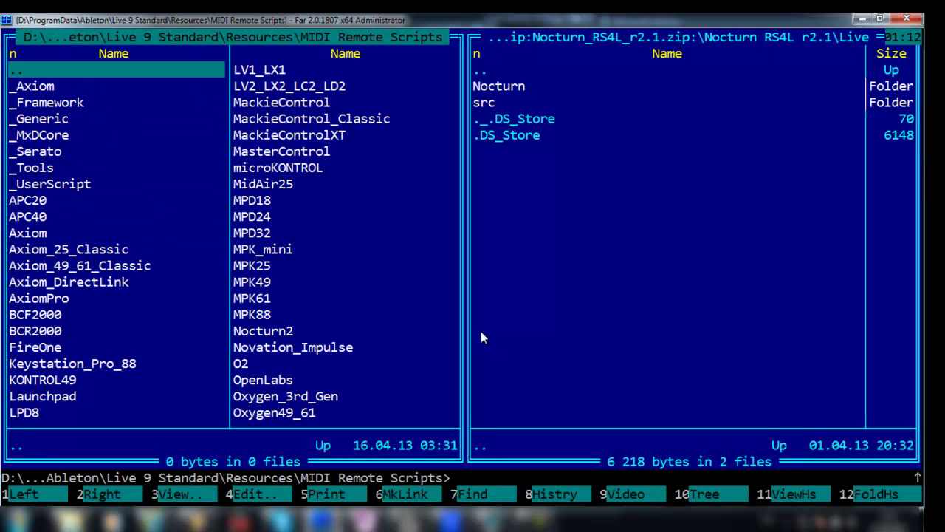
# Check the contents of the Nocturn2 script folder and return to MIDI Remote Scripts.
pyautogui.hotkey('alt', 'n')
pyautogui.hotkey('alt', 'o')
pyautogui.press('Return')
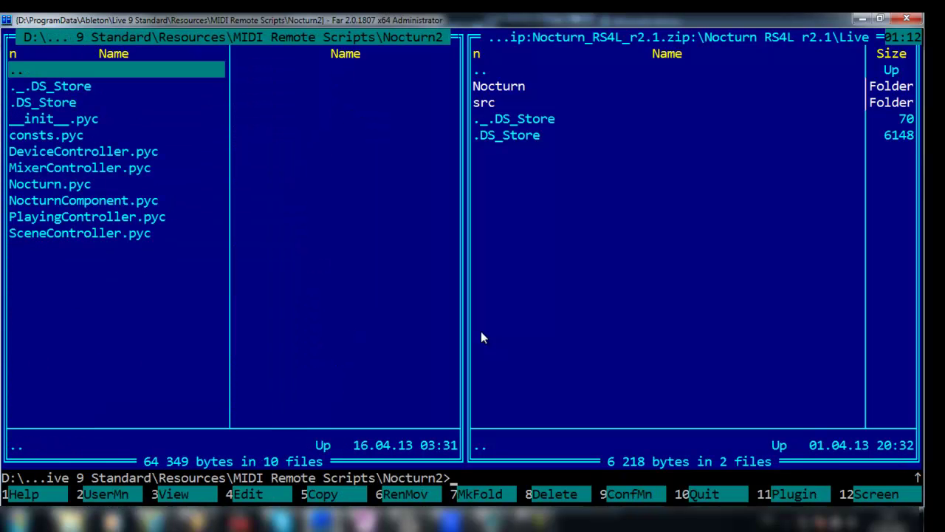
pyautogui.press('Tab')
pyautogui.press('Tab')
pyautogui.press('Return')
# Copy the Nocturn folder from the archive's Live folder into MIDI Remote Scripts.
pyautogui.press('Tab')
pyautogui.press('Down')
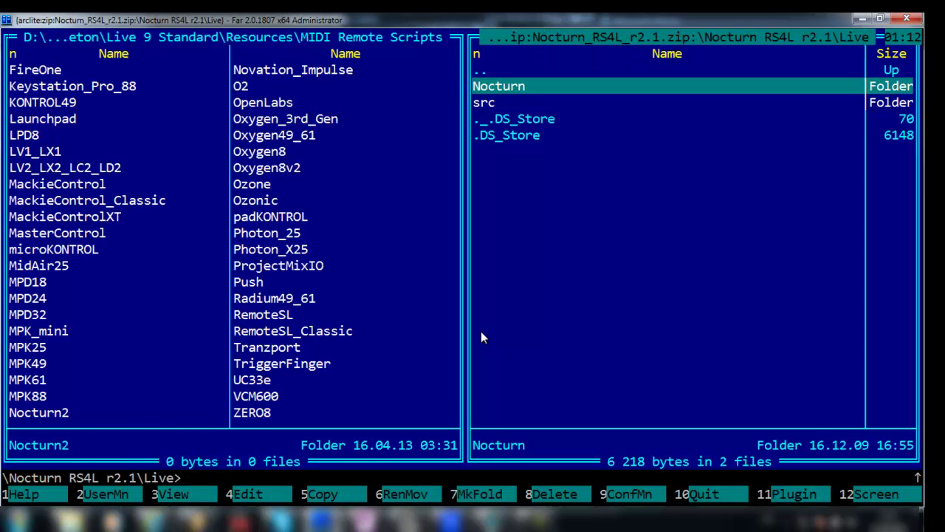
pyautogui.press('F5')
pyautogui.press('Return')
pyautogui.press('Tab')
pyautogui.press('Up')
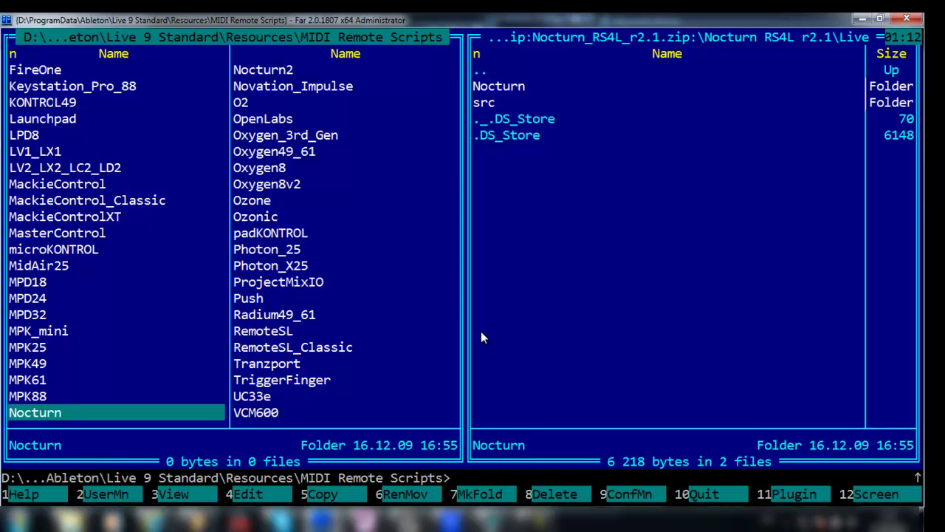
# Delete the copied Nocturn folder from MIDI Remote Scripts.
pyautogui.press('Up')
pyautogui.press('Down')
pyautogui.press('Up')
pyautogui.press('Down')
pyautogui.press('Down')
pyautogui.press('Up')
pyautogui.hotkey('shift', 'F8')
pyautogui.press('Escape')
pyautogui.hotkey('shift', 'F8')
pyautogui.press('Return')
pyautogui.press('Return')
# Compare the files in the installed Nocturn2 folder with those in the archive's Nocturn folder.
pyautogui.press('Down')
pyautogui.press('Up')
pyautogui.press('Return')
pyautogui.press('Tab')
pyautogui.press('Return')
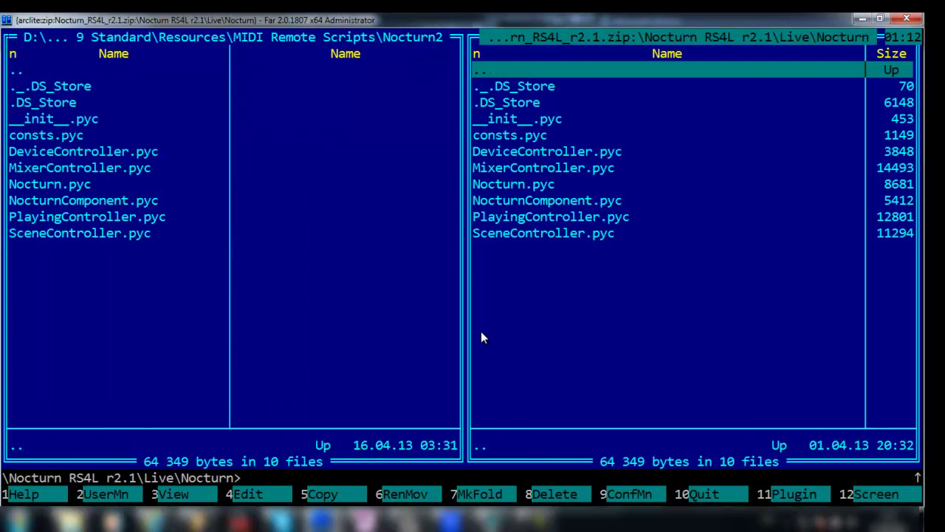
pyautogui.press('Tab')
pyautogui.press('Return')
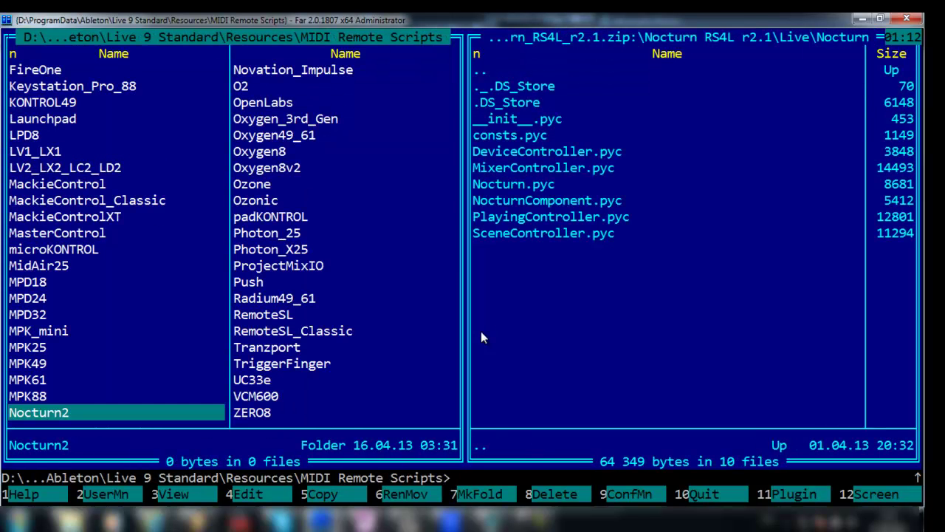
pyautogui.press('Return')
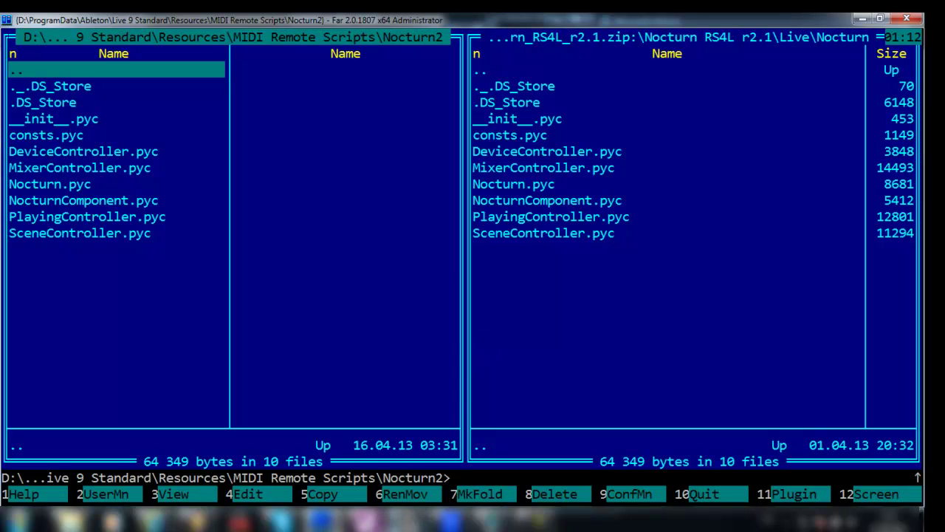
pyautogui.click(395, 522)
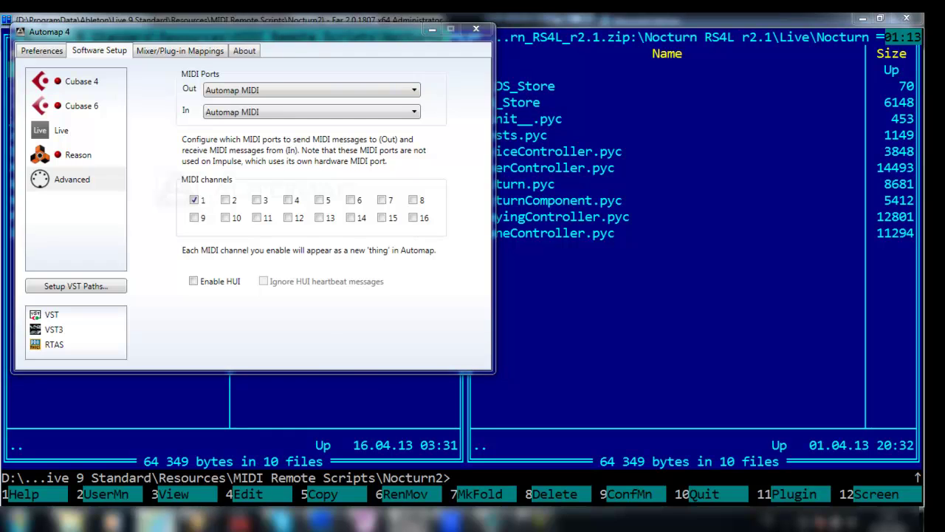
pyautogui.moveTo(159, 521)
pyautogui.click(273, 480)
pyautogui.hotkey('ctrl', 't')
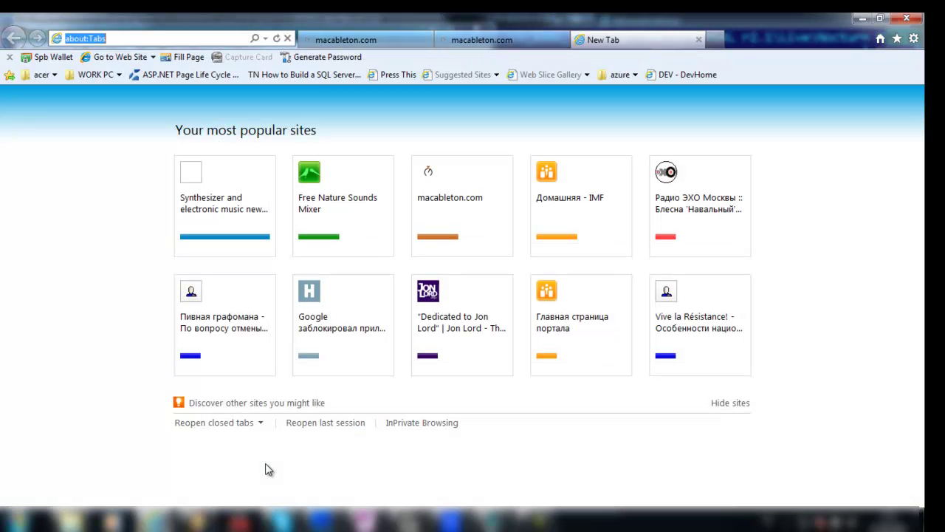
pyautogui.write('www.nio')
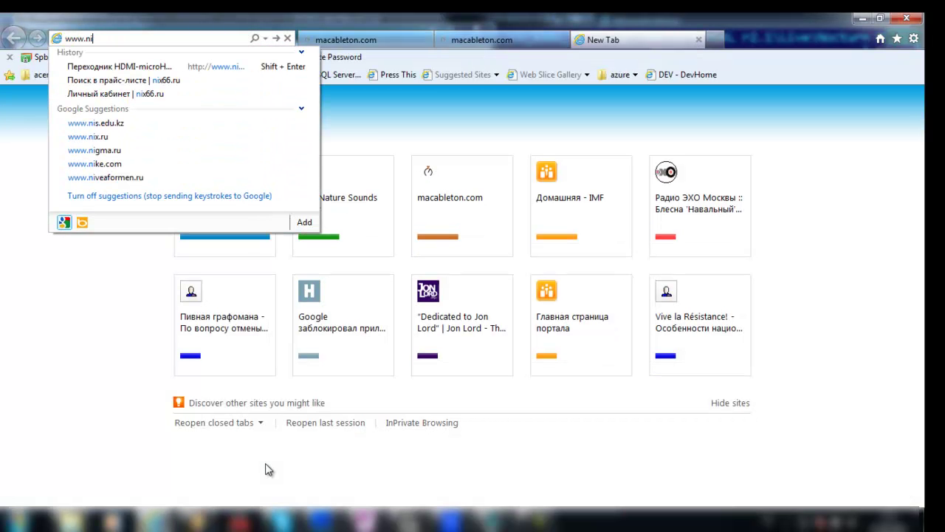
pyautogui.write('vation')
pyautogui.hotkey('ctrl', 'shift', 'Left')
pyautogui.write('novation')
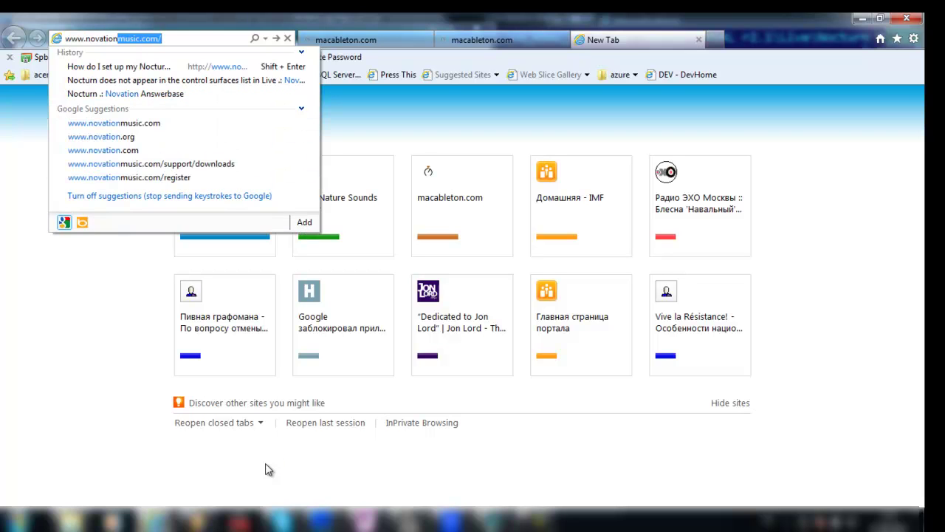
pyautogui.press('Return')
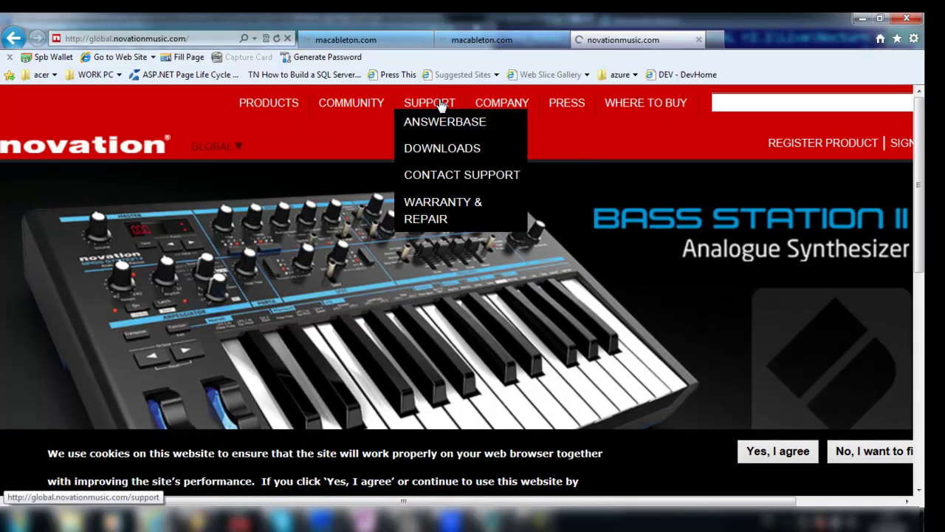
# Open the downloads page in Novation's support section and filter it to the Automap product.
pyautogui.click(439, 106)
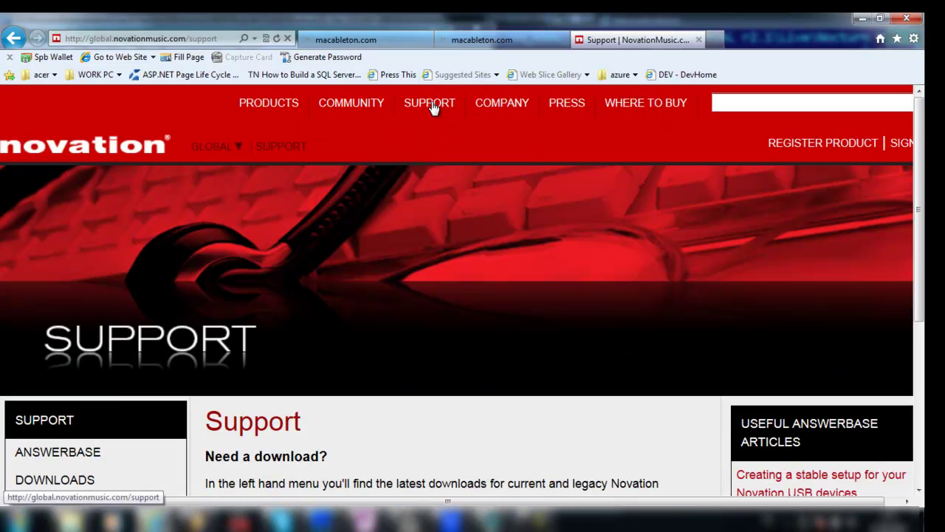
pyautogui.moveTo(433, 106)
pyautogui.click(429, 154)
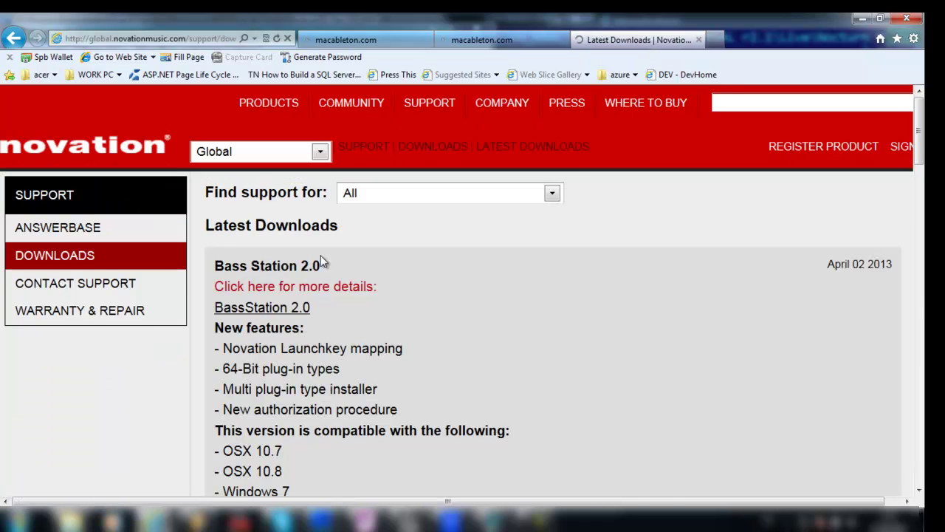
pyautogui.click(407, 188)
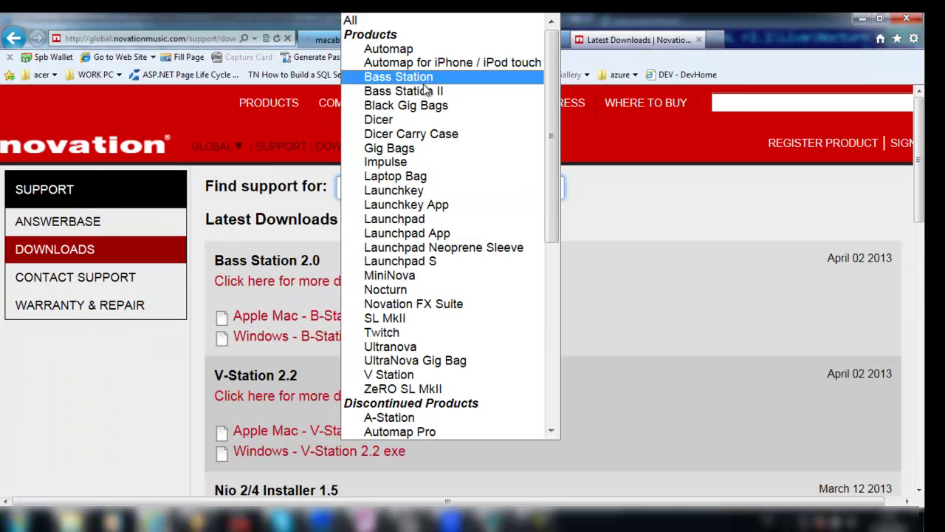
pyautogui.click(421, 47)
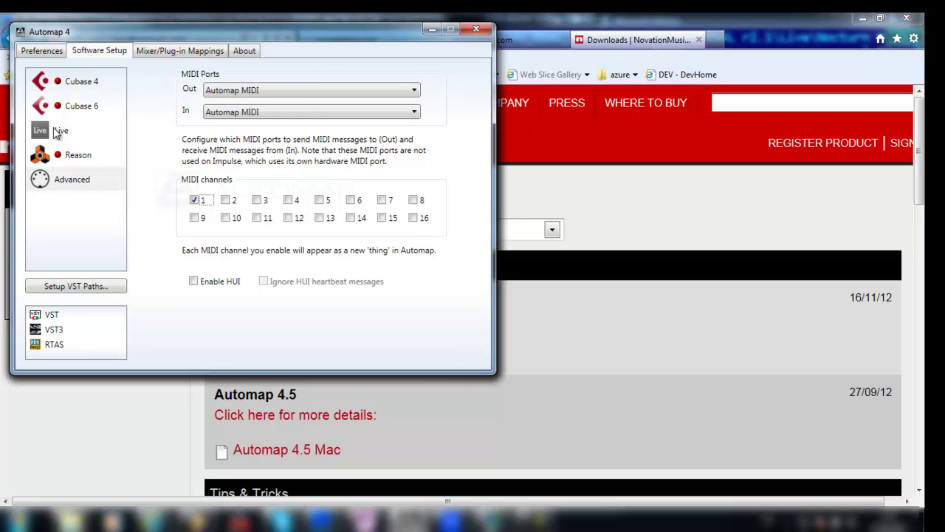
# Return to the Automap 4 window and examine its Live, Advanced and VST software setup pages.
pyautogui.click(57, 132)
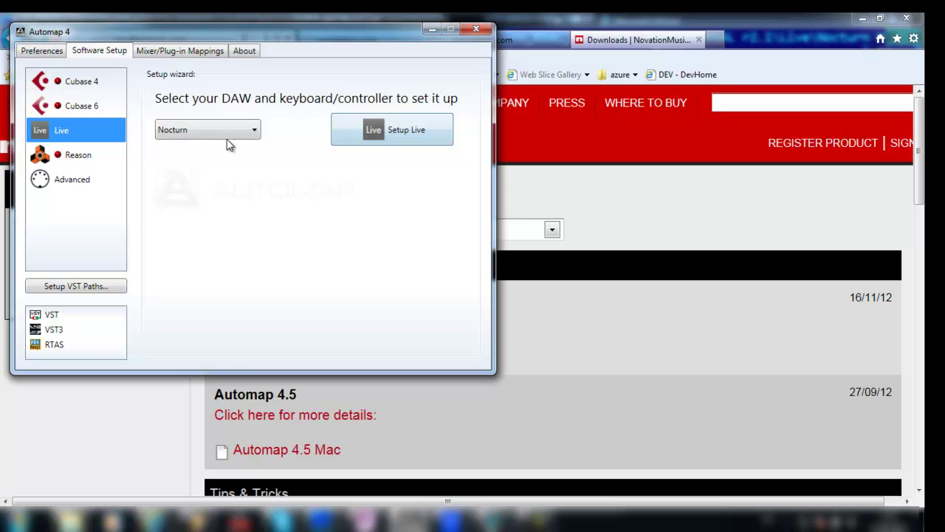
pyautogui.click(101, 179)
pyautogui.click(193, 201)
pyautogui.click(94, 138)
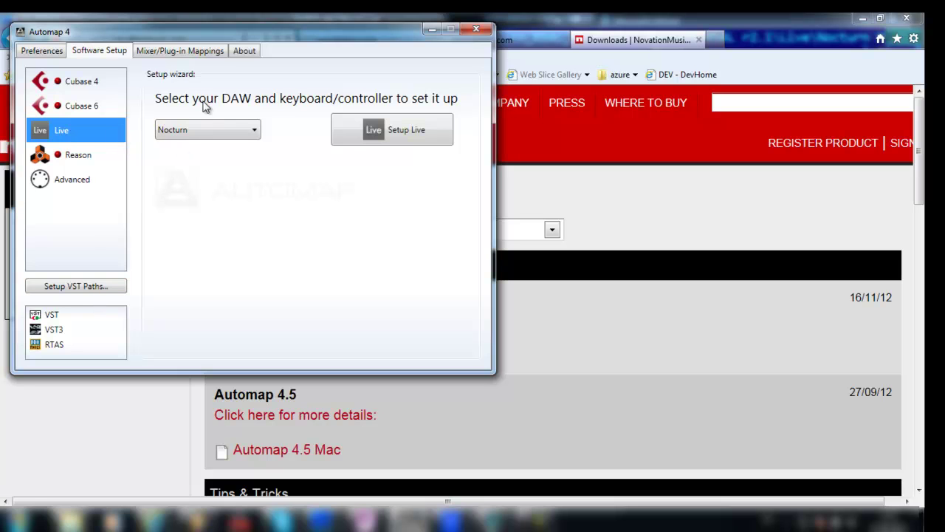
pyautogui.click(200, 54)
pyautogui.click(124, 51)
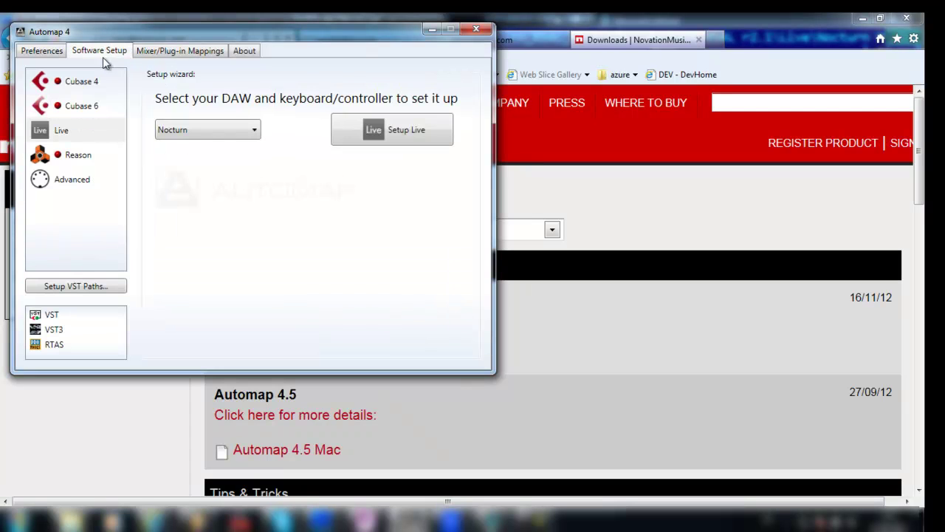
pyautogui.click(41, 315)
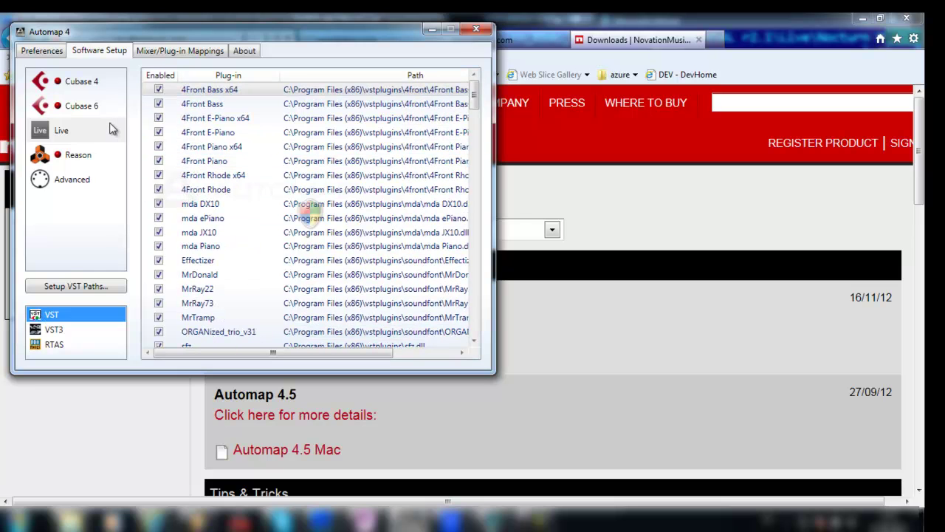
pyautogui.click(91, 139)
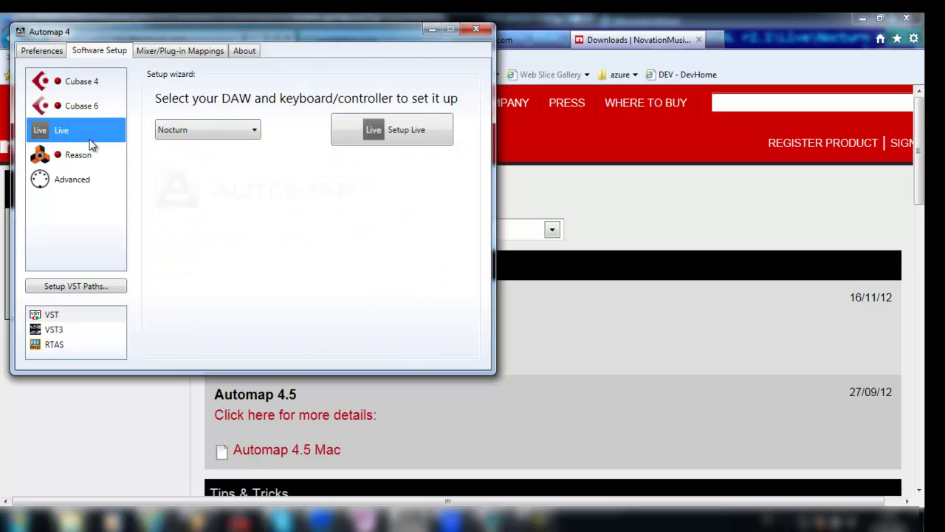
# Enable MIDI channels 1 through 4 in Automap's advanced software setup.
pyautogui.click(95, 192)
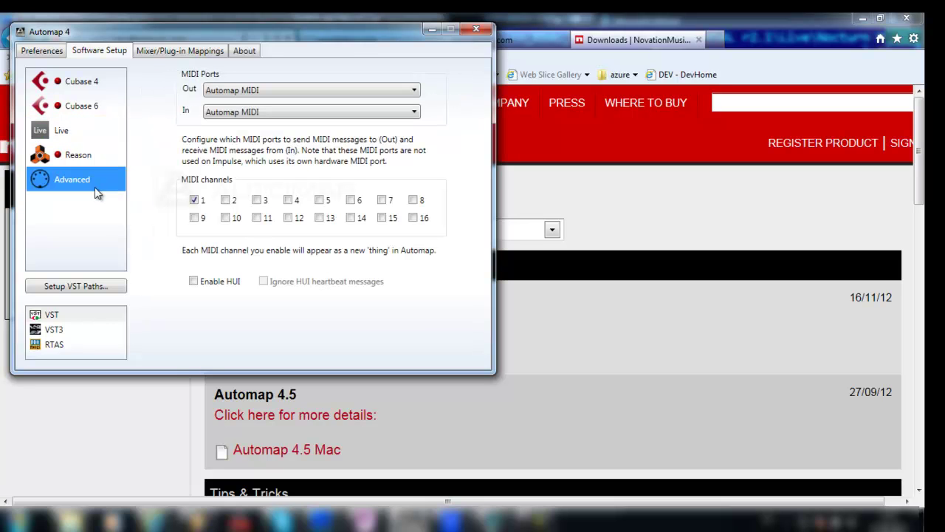
pyautogui.click(195, 205)
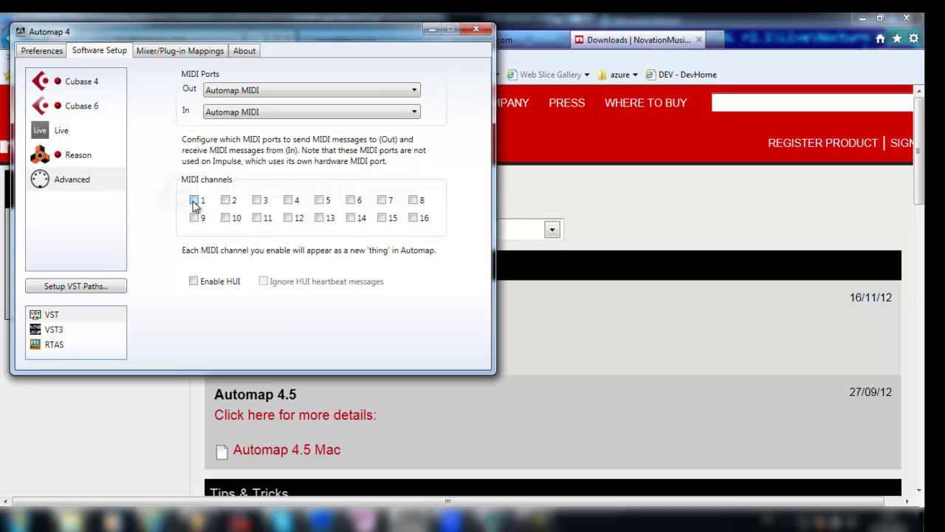
pyautogui.click(226, 202)
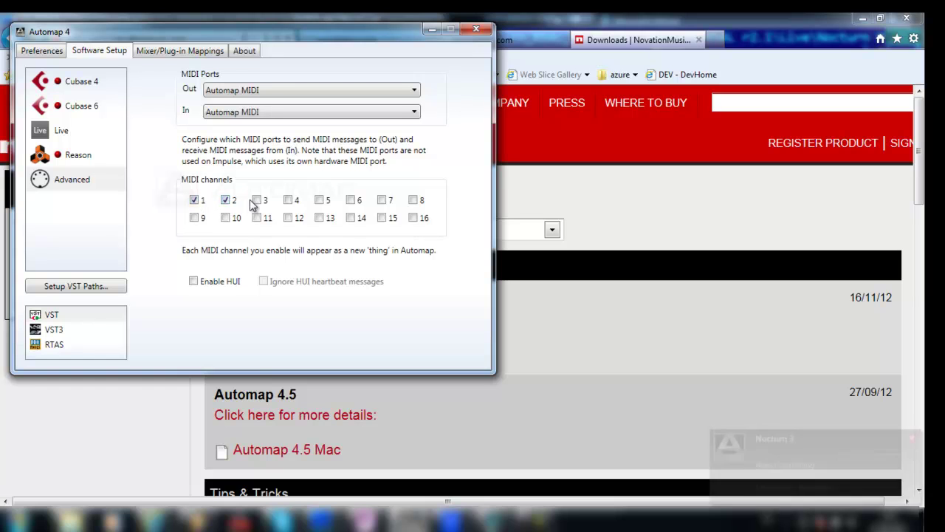
pyautogui.click(260, 202)
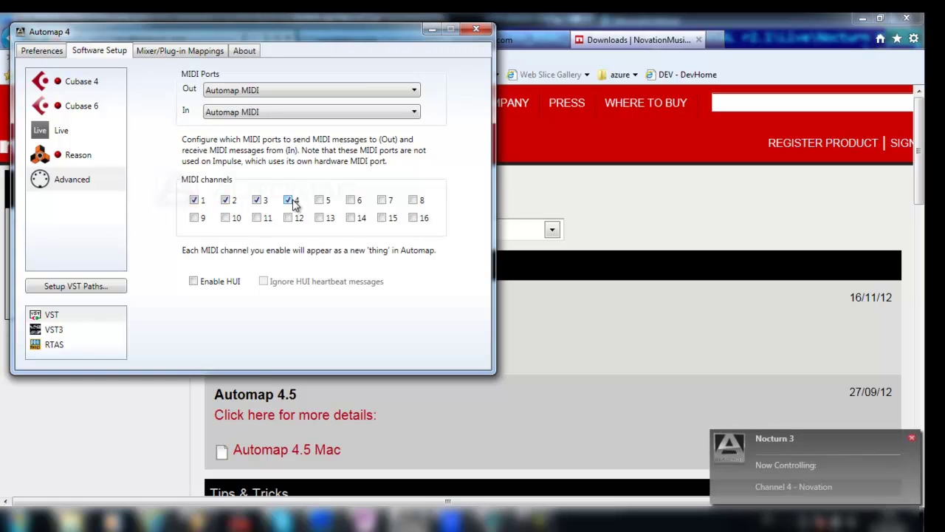
# Switch to Far Manager and go up to the Nocturn RS4L r2.1 folder inside the zip archive.
pyautogui.moveTo(325, 521)
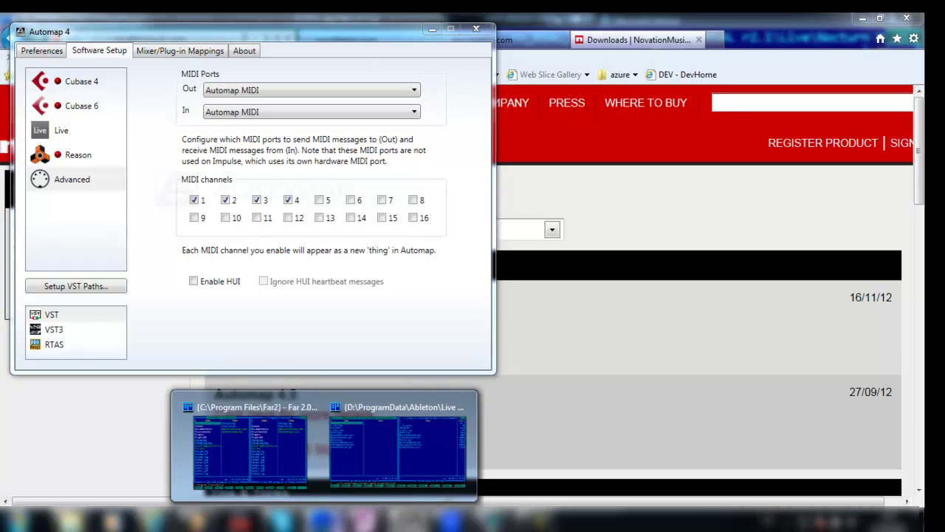
pyautogui.click(388, 474)
pyautogui.hotkey('ctrl', 'pageup')
pyautogui.hotkey('ctrl', 'pageup')
pyautogui.hotkey('ctrl', 'pageup')
pyautogui.hotkey('ctrl', 'pageup')
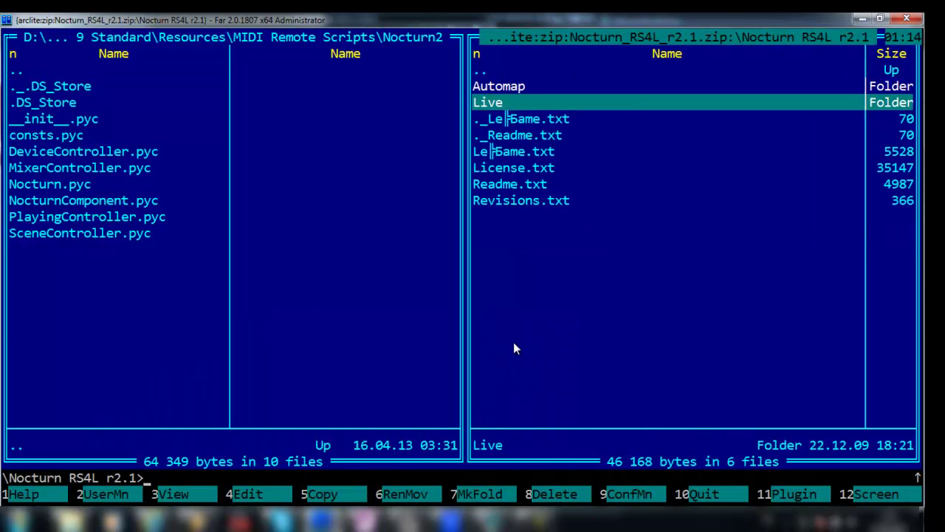
# Open the Automap folder at C:\1\Automap and examine the .automap control map files it holds.
pyautogui.press('Up')
pyautogui.press('Return')
pyautogui.hotkey('ctrl', ']')
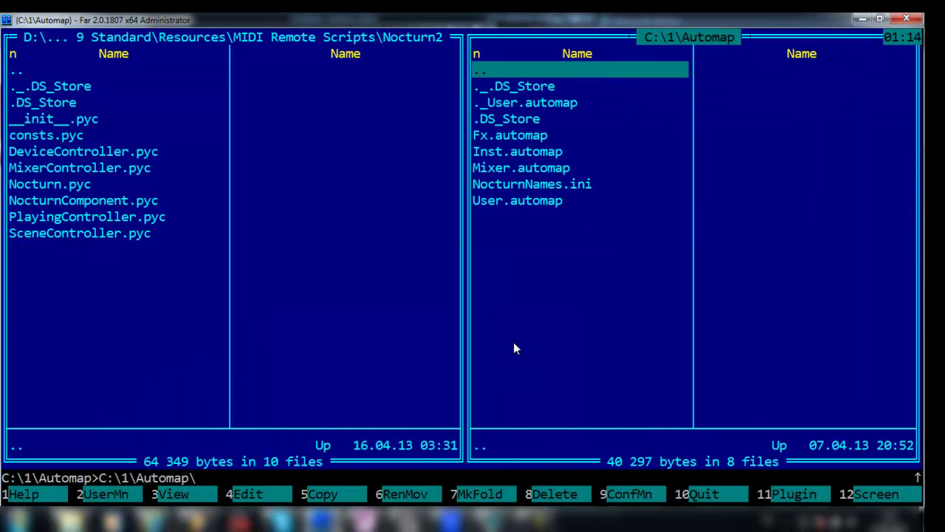
pyautogui.press('Escape')
pyautogui.hotkey('ctrl', 'pageup')
pyautogui.press('Down')
pyautogui.press('Return')
pyautogui.press('Down')
pyautogui.press('Return')
pyautogui.press('Down')
pyautogui.press('Return')
pyautogui.hotkey('ctrl', 'pageup')
pyautogui.hotkey('ctrl', 'pageup')
pyautogui.hotkey('ctrl', 'pageup')
pyautogui.press('Up')
pyautogui.press('Return')
pyautogui.hotkey('ctrl', ']')
pyautogui.press('Escape')
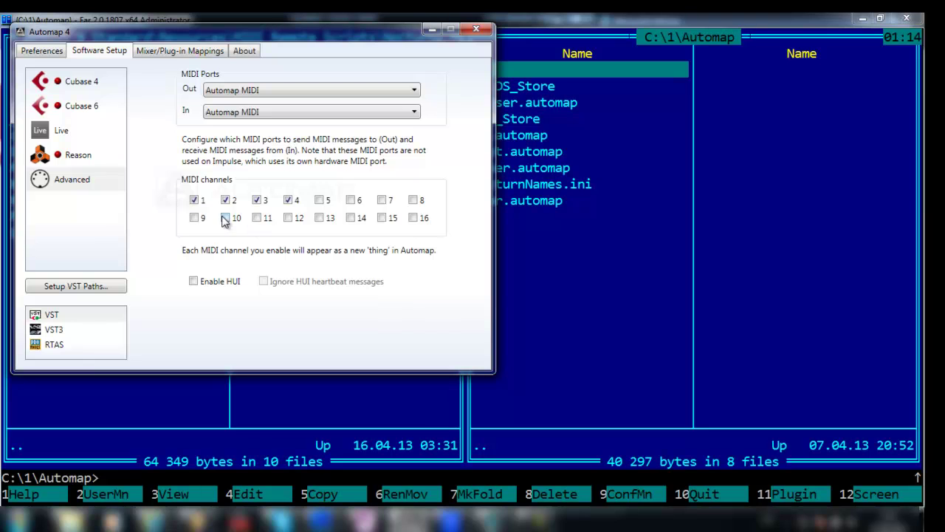
pyautogui.click(199, 51)
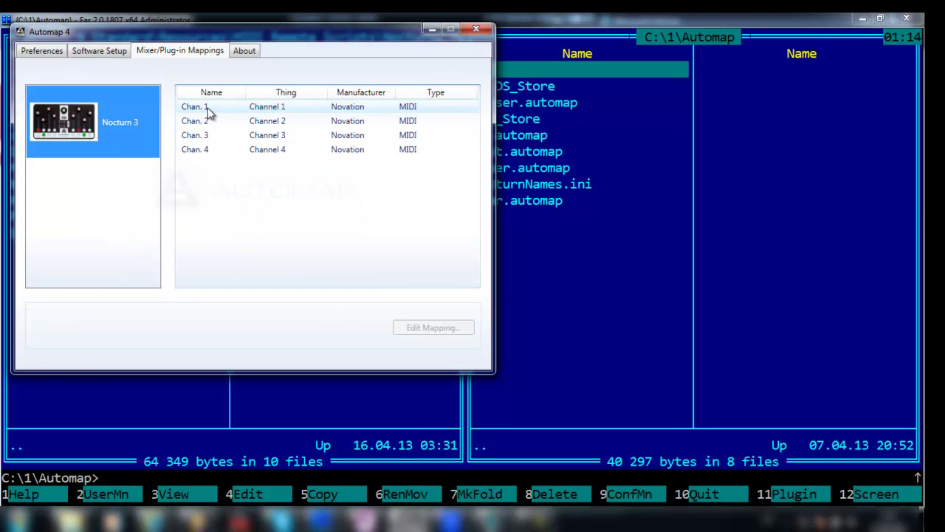
pyautogui.click(209, 108)
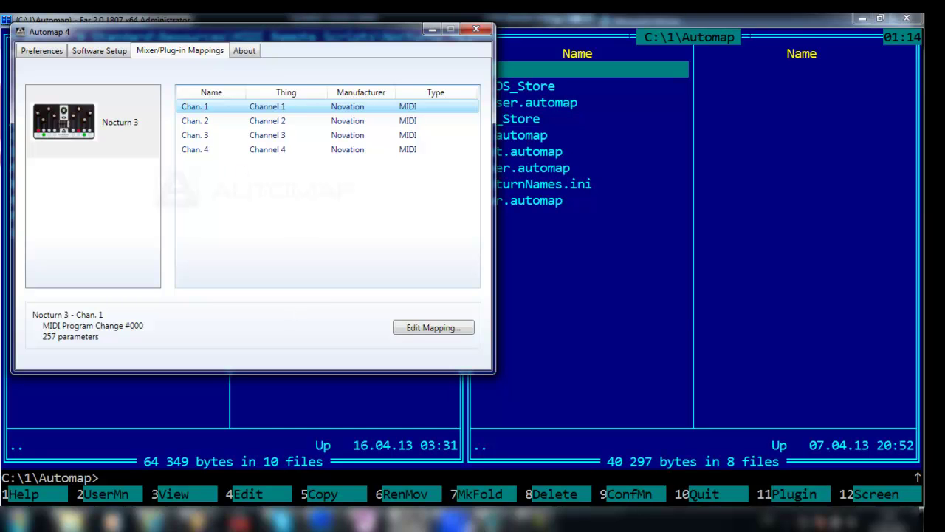
pyautogui.click(467, 524)
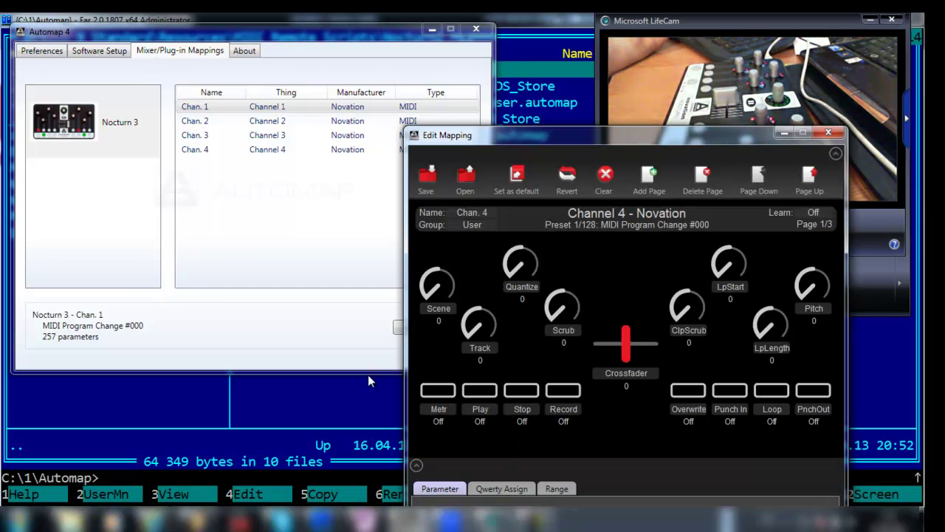
pyautogui.moveTo(531, 136); pyautogui.dragTo(222, 85)
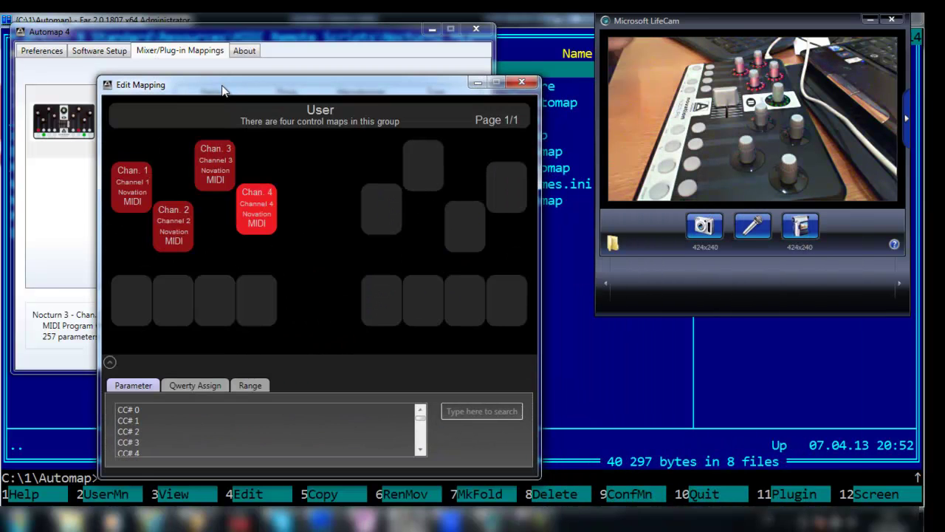
pyautogui.moveTo(239, 87); pyautogui.dragTo(221, 102)
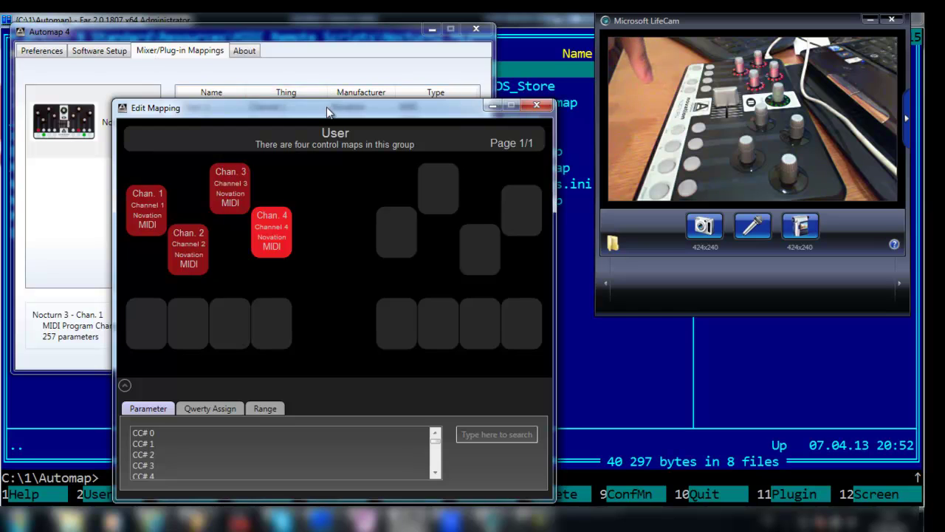
pyautogui.moveTo(328, 112); pyautogui.dragTo(330, 70)
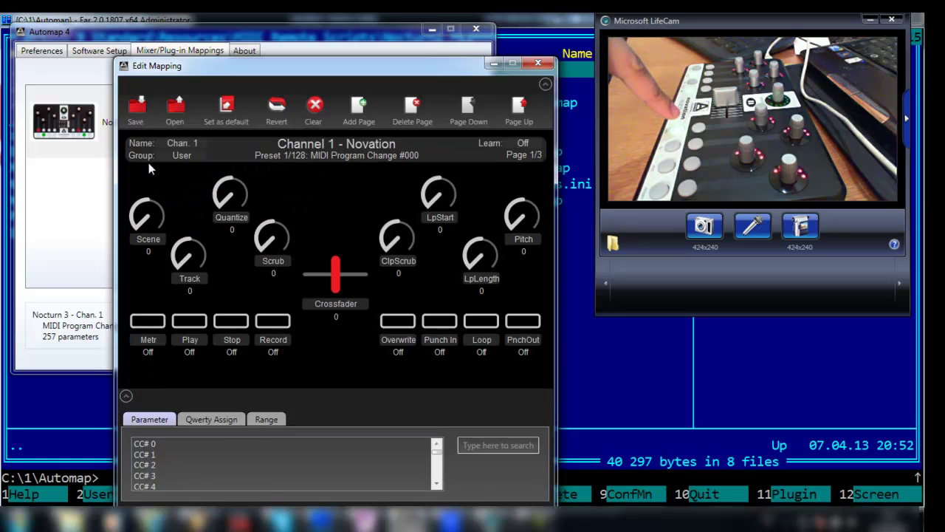
# Assign the Channel 1 map to the Mixer group and the Channel 2 map to the Inst. group.
pyautogui.click(197, 158)
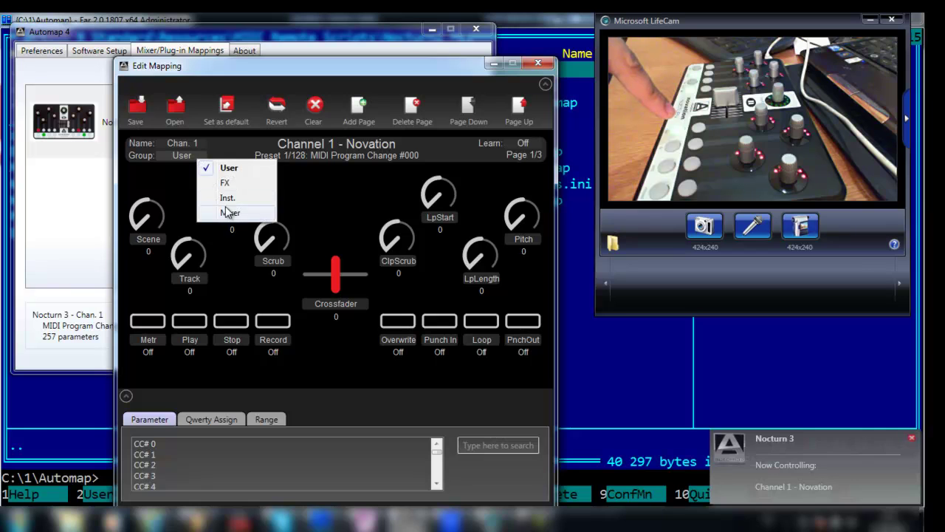
pyautogui.click(230, 212)
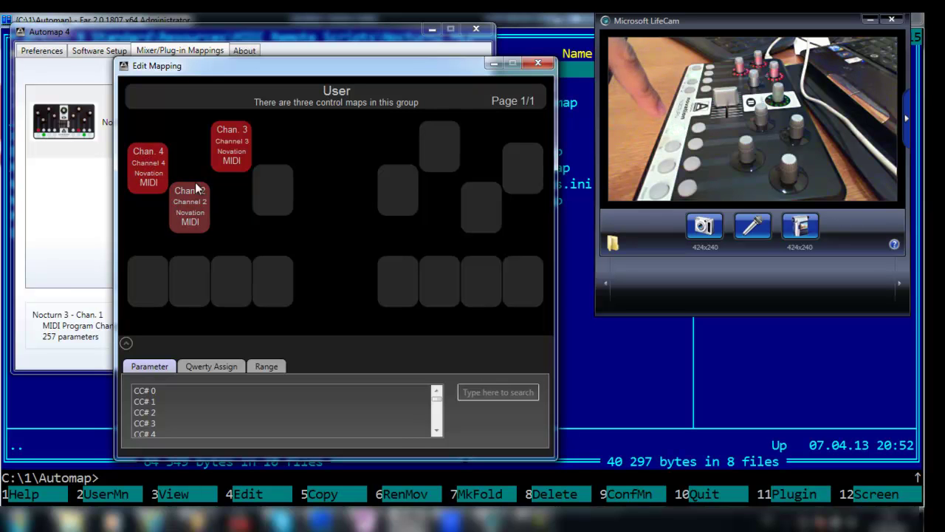
pyautogui.click(193, 198)
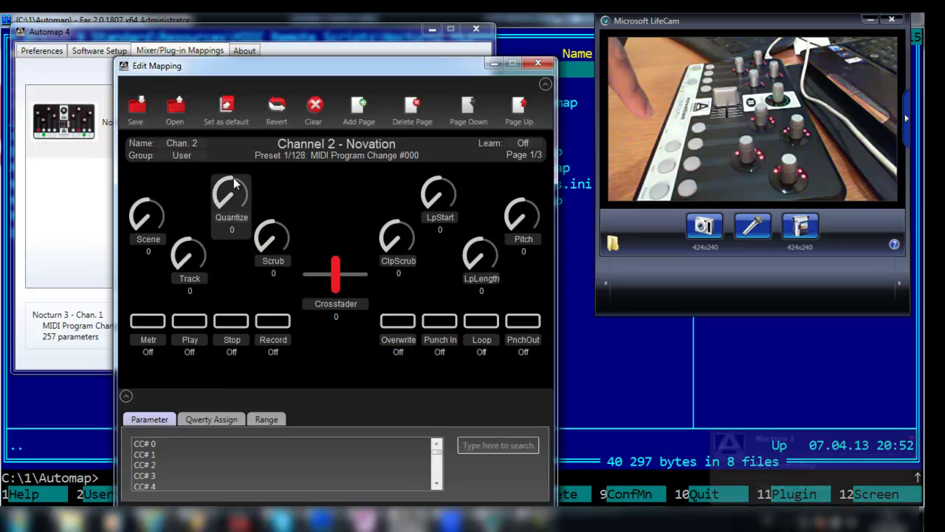
pyautogui.click(187, 157)
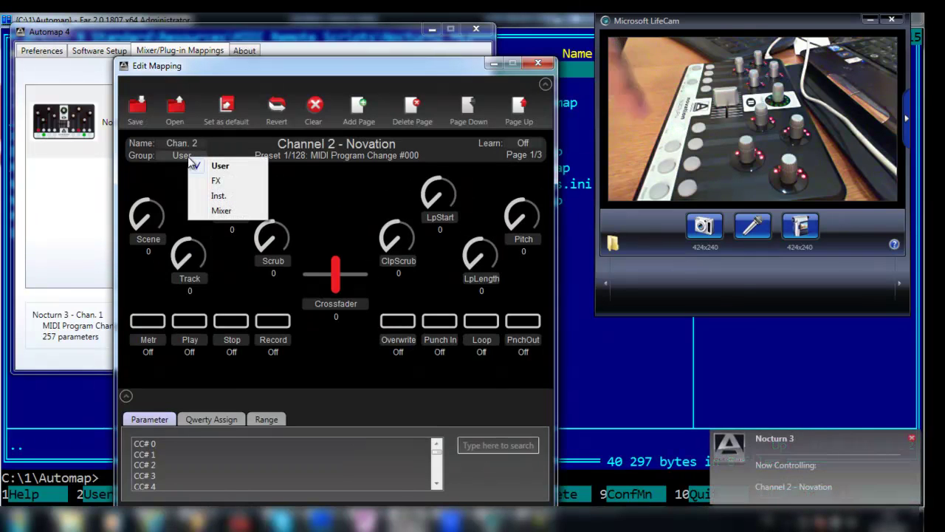
pyautogui.click(207, 196)
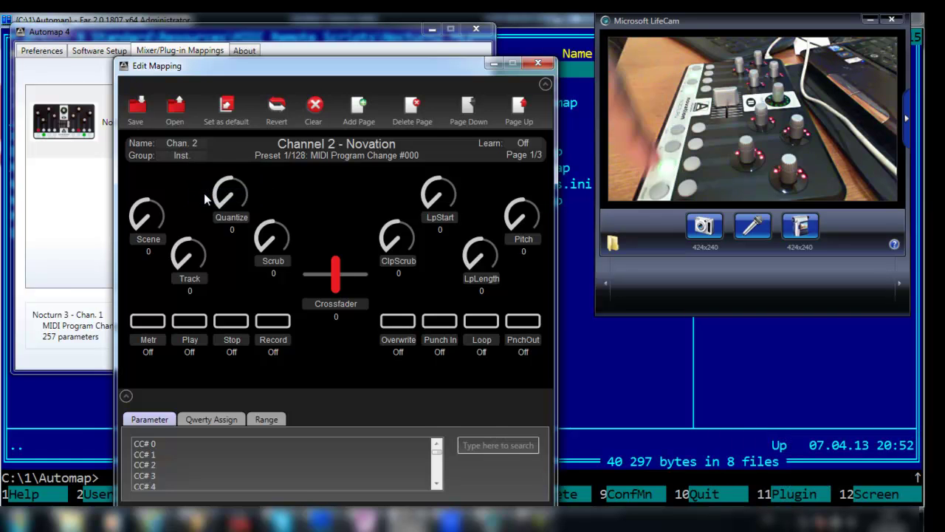
# Assign the Channel 3 map to the FX group.
pyautogui.click(228, 159)
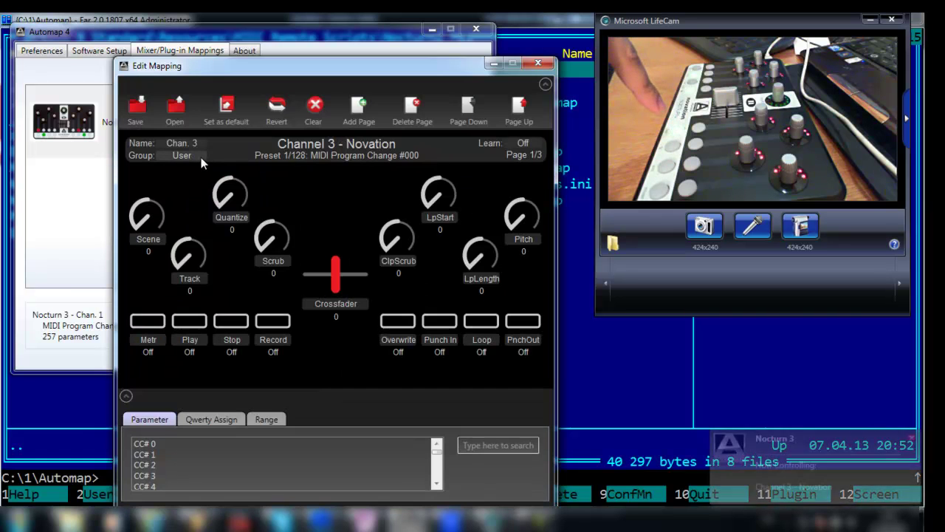
pyautogui.click(201, 158)
pyautogui.click(216, 182)
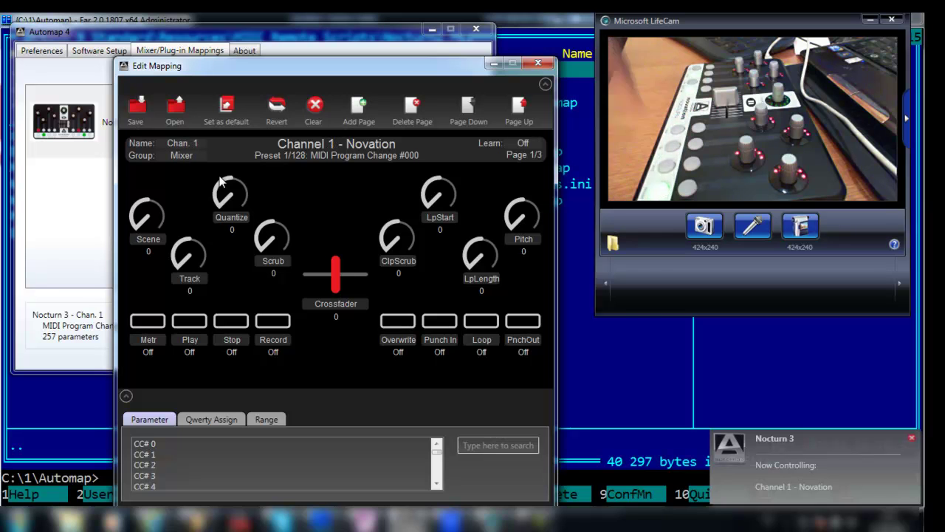
# Load the Mixer.automap control map file into Channel 1.
pyautogui.click(175, 109)
pyautogui.moveTo(295, 151); pyautogui.dragTo(417, 173)
pyautogui.doubleClick(385, 272)
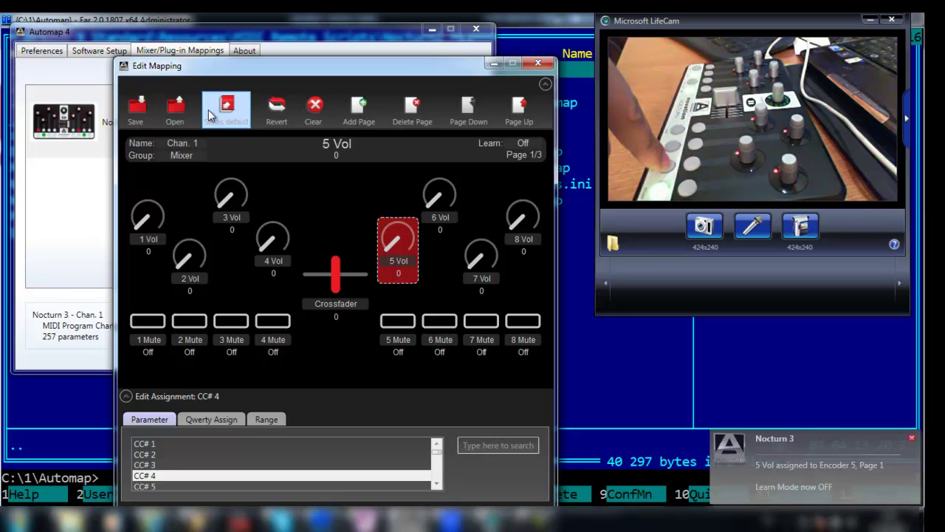
# Load the Inst.automap control map file into Channel 2.
pyautogui.click(175, 108)
pyautogui.click(384, 258)
pyautogui.click(382, 258)
pyautogui.click(457, 260)
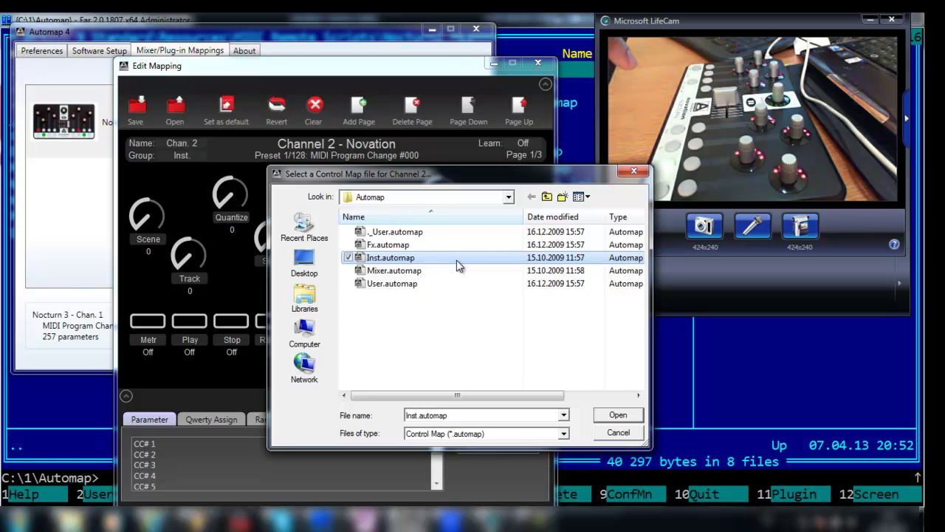
pyautogui.doubleClick(456, 260)
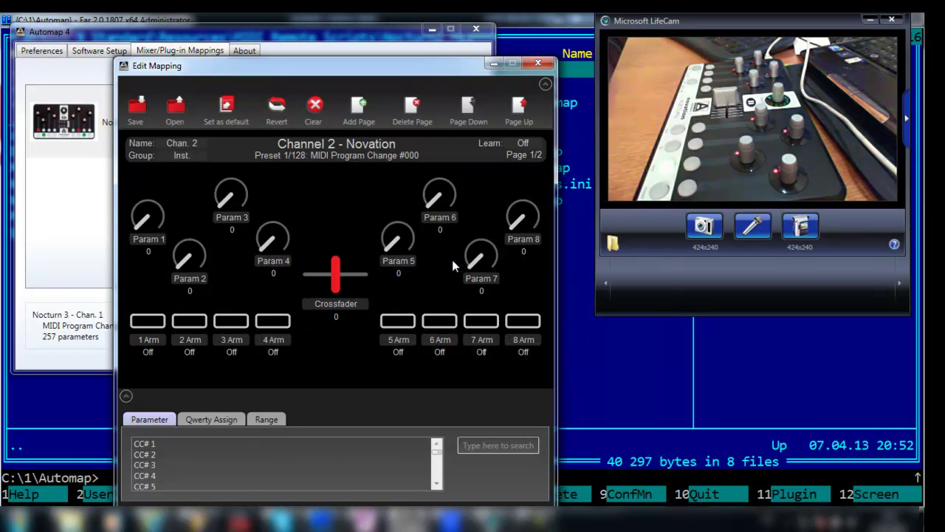
# Load the Fx.automap control map file into Channel 3 and the User.automap file into Channel 4.
pyautogui.click(175, 109)
pyautogui.doubleClick(390, 244)
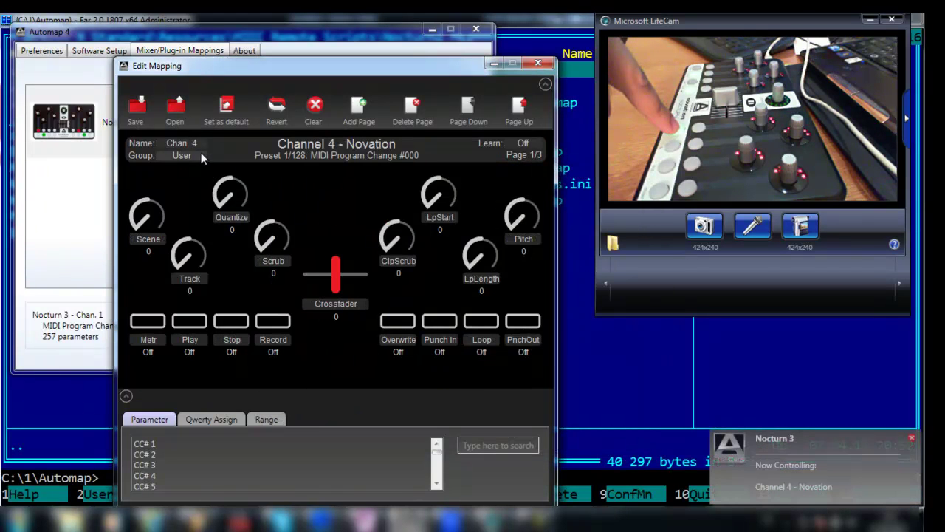
pyautogui.click(177, 119)
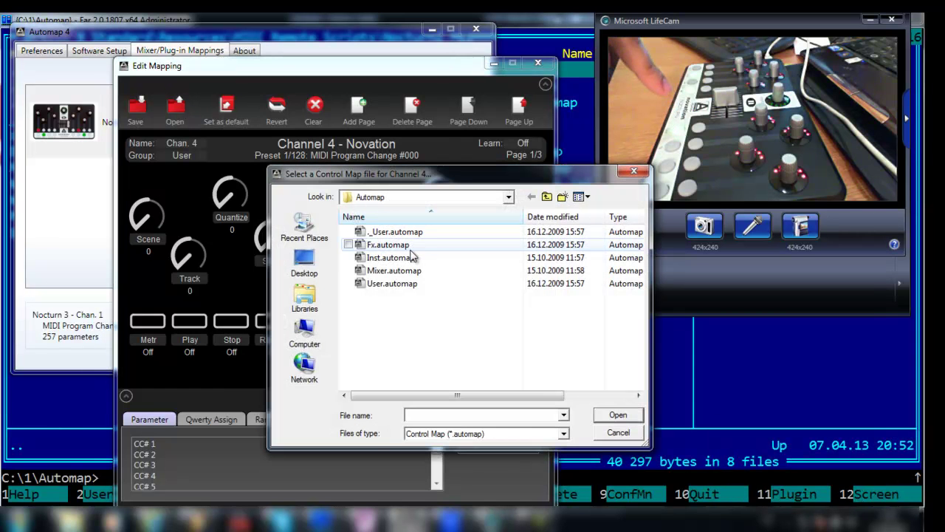
pyautogui.click(397, 283)
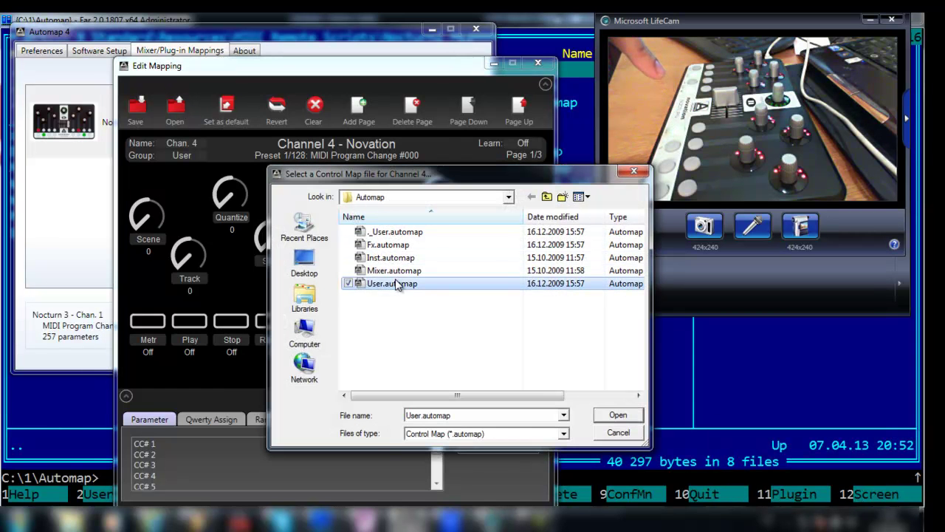
pyautogui.doubleClick(399, 284)
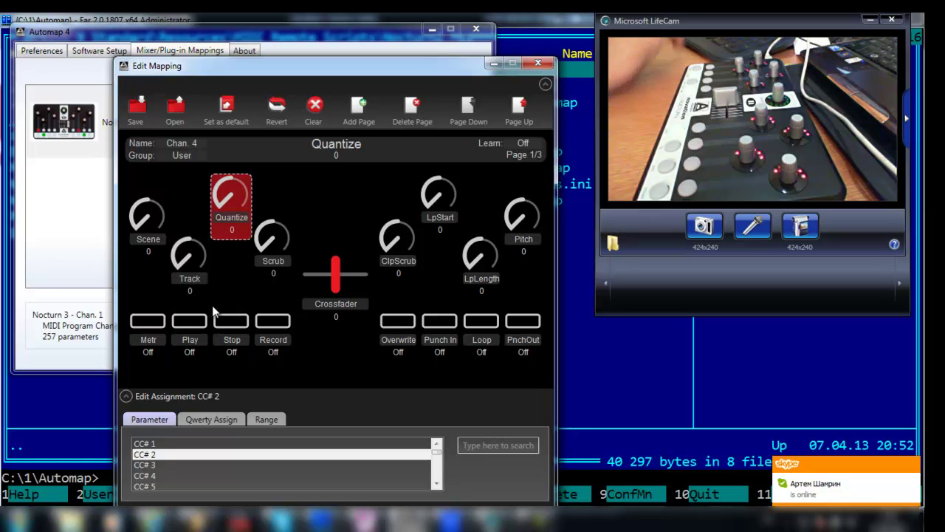
# Collapse the assignment editing section of the Edit Mapping window and move the window off the channel list.
pyautogui.click(402, 249)
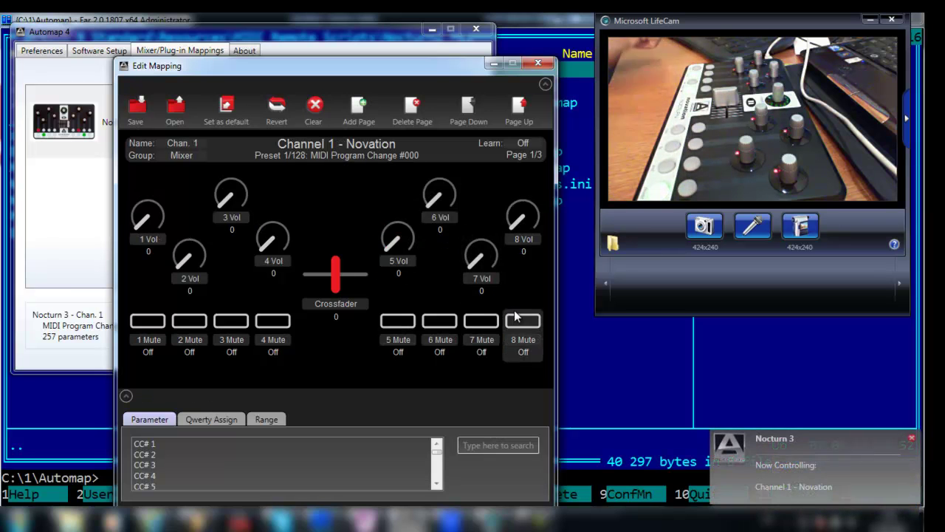
pyautogui.click(516, 242)
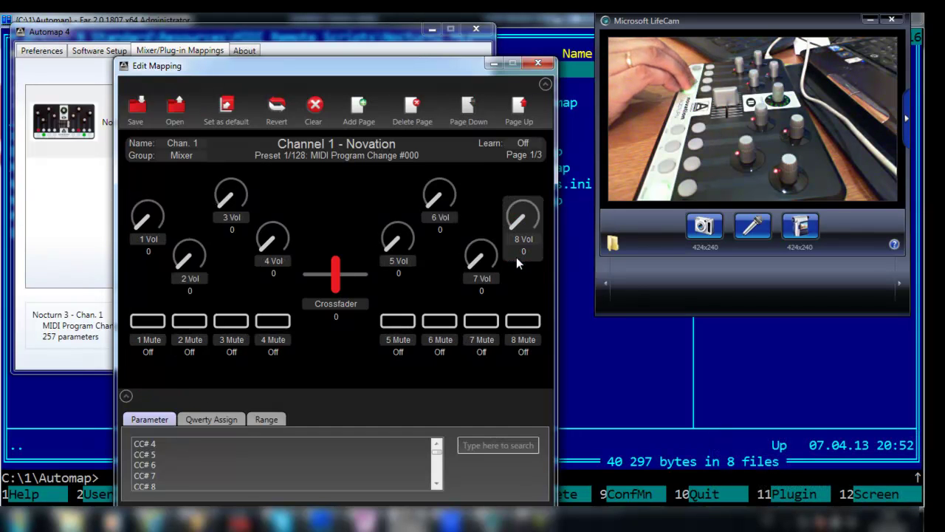
pyautogui.click(132, 396)
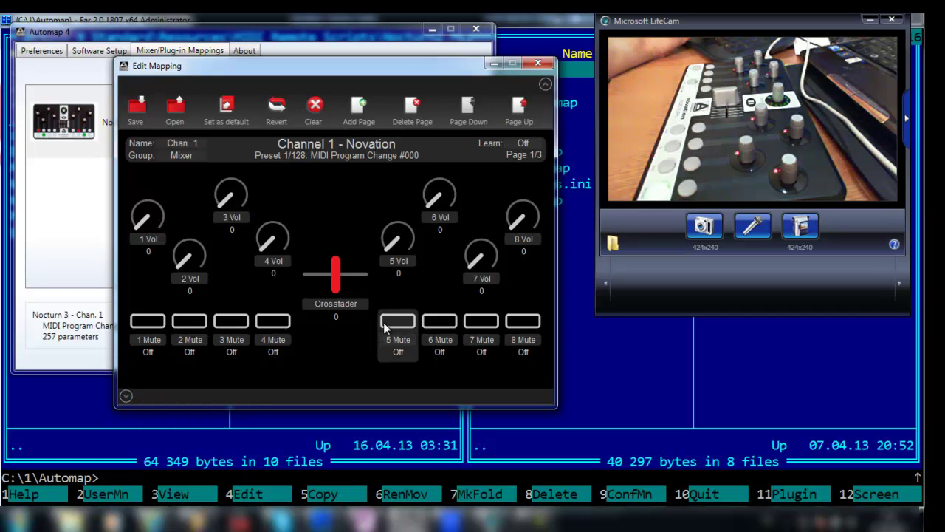
pyautogui.moveTo(378, 67); pyautogui.dragTo(702, 125)
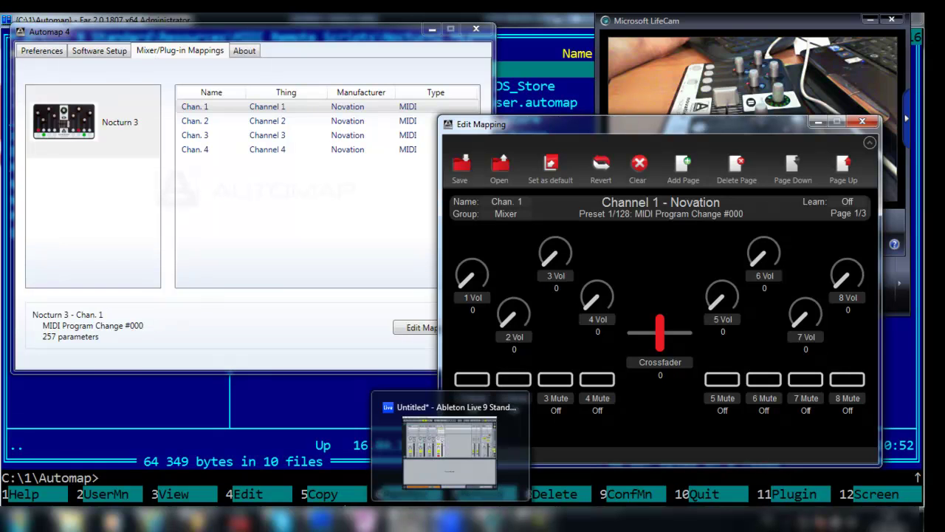
# Switch to Far Manager and check the location and script files of the Nocturn2 folder under MIDI Remote Scripts.
pyautogui.click(299, 420)
pyautogui.press('Home')
pyautogui.press('Return')
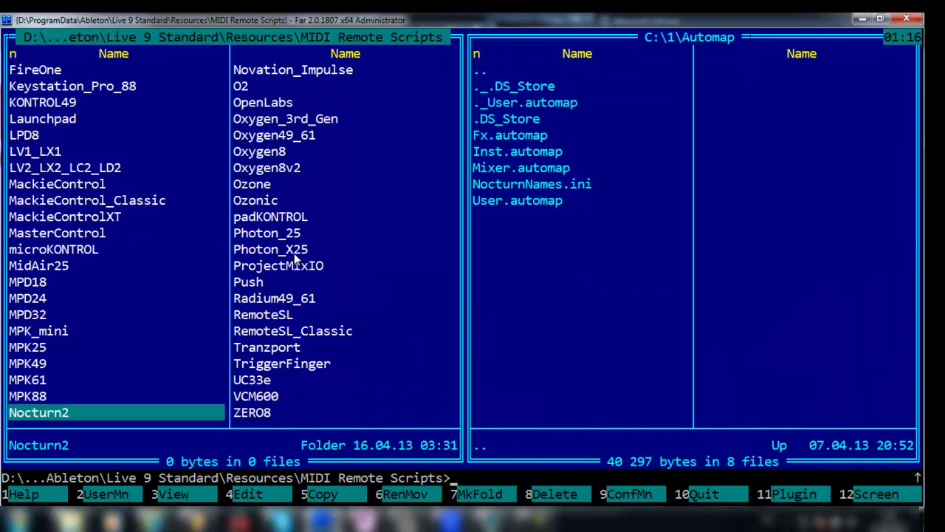
pyautogui.press('Return')
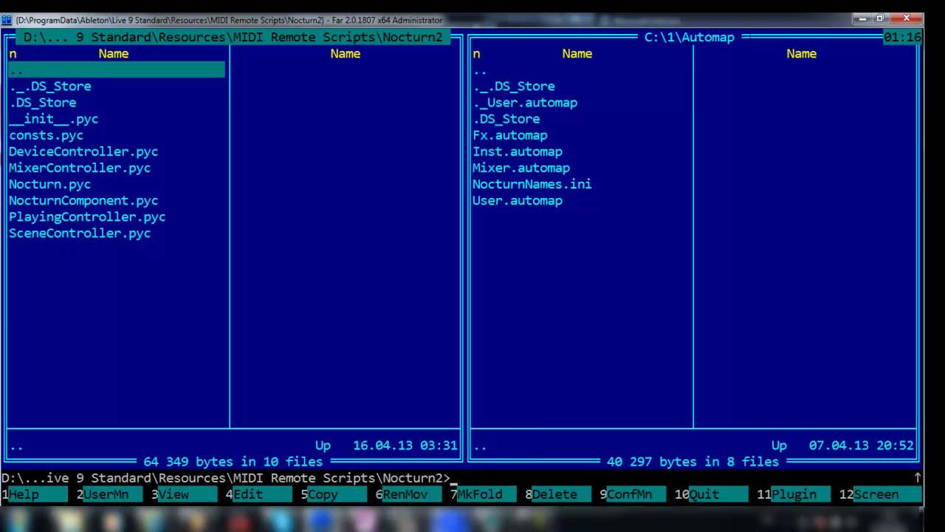
pyautogui.moveTo(450, 521)
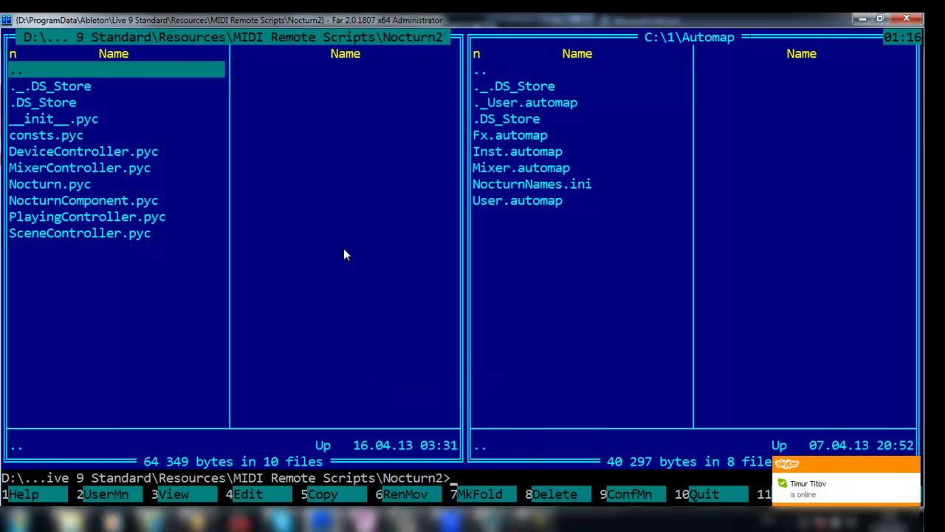
pyautogui.press('Return')
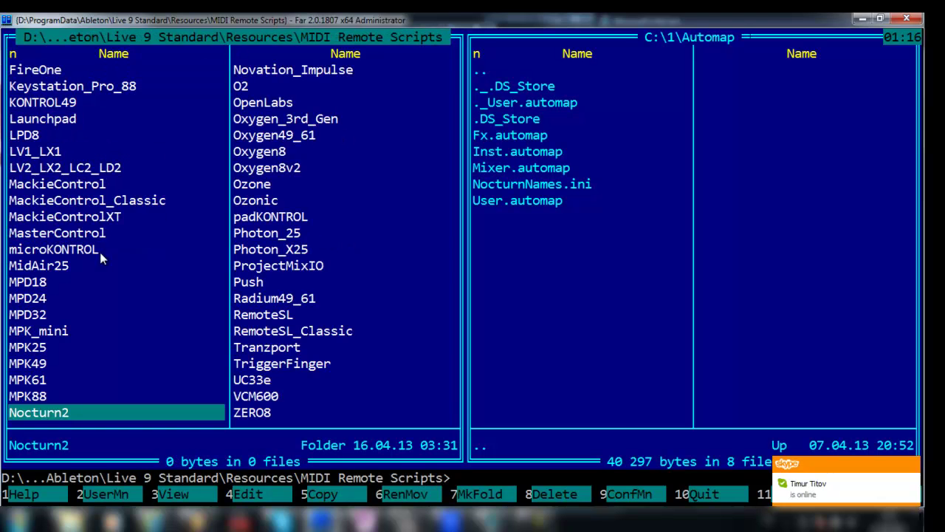
pyautogui.press('Return')
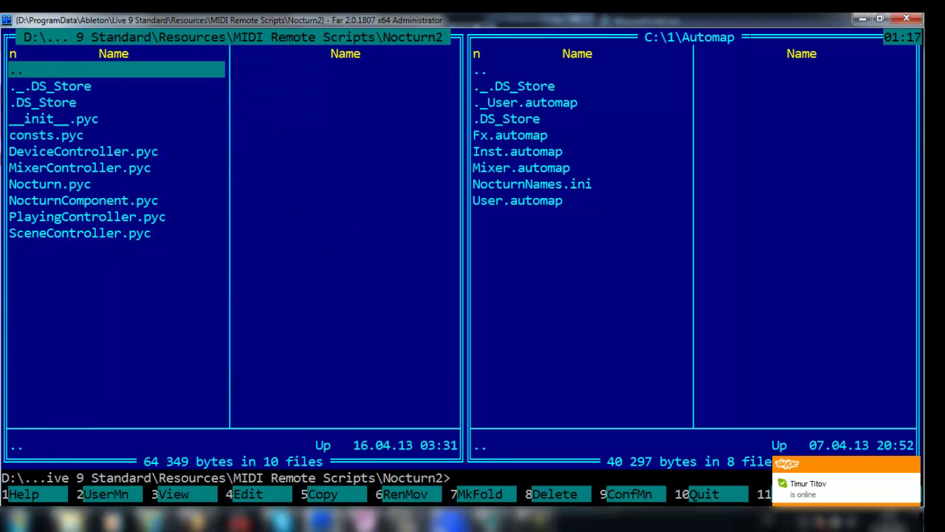
# Switch to Ableton Live and examine the Nocturn2 control surface and its MIDI port settings in the MIDI Sync preferences.
pyautogui.click(450, 520)
pyautogui.click(125, 39)
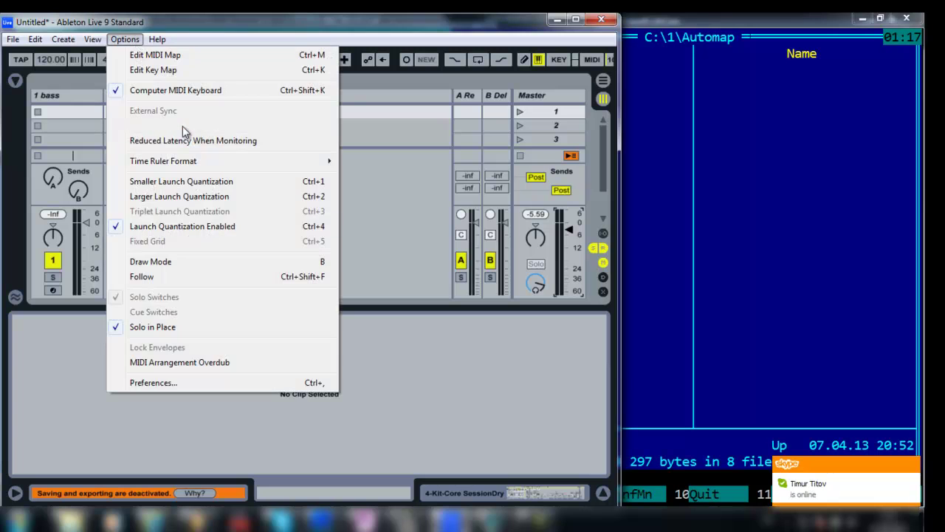
pyautogui.click(232, 379)
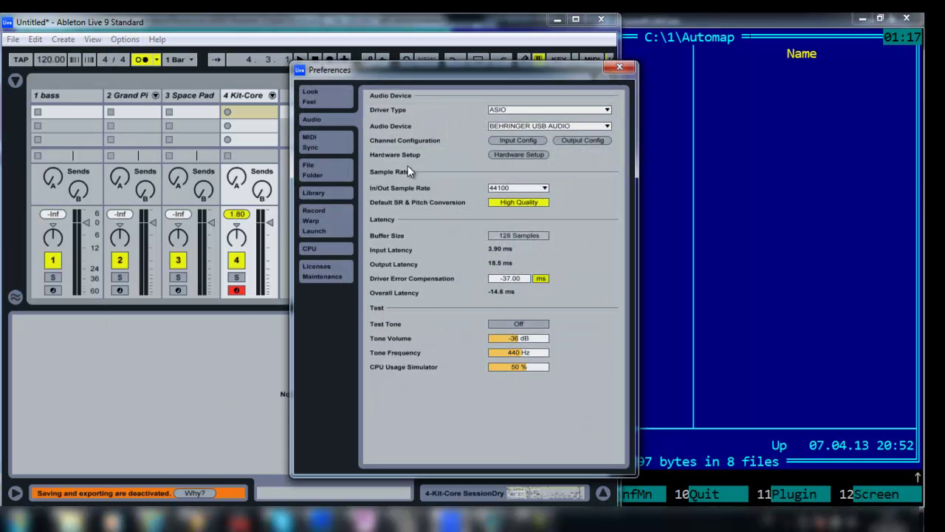
pyautogui.click(337, 136)
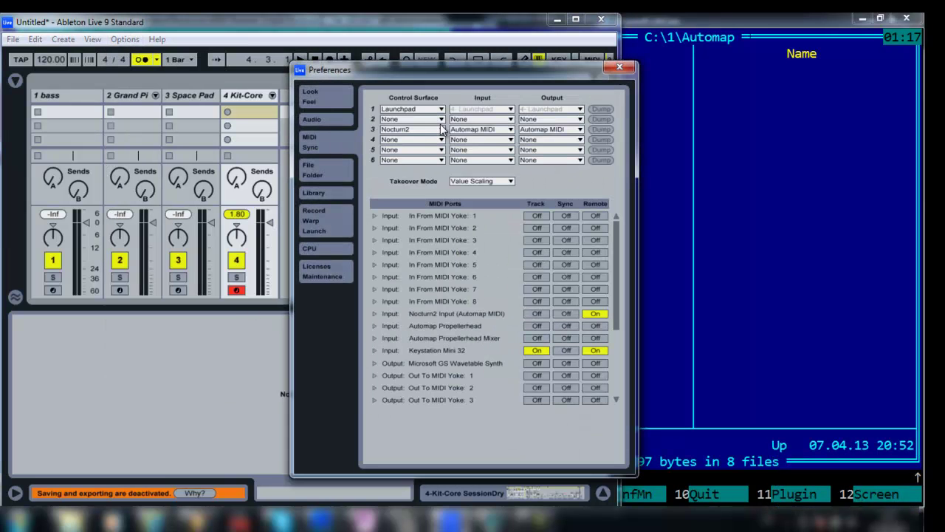
pyautogui.click(415, 130)
pyautogui.click(415, 130)
pyautogui.moveTo(615, 329); pyautogui.dragTo(615, 353)
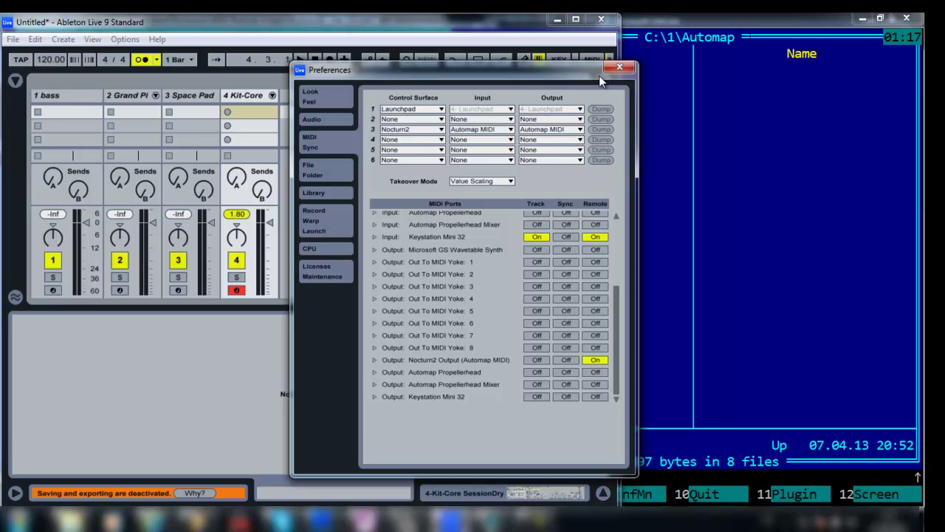
pyautogui.click(619, 68)
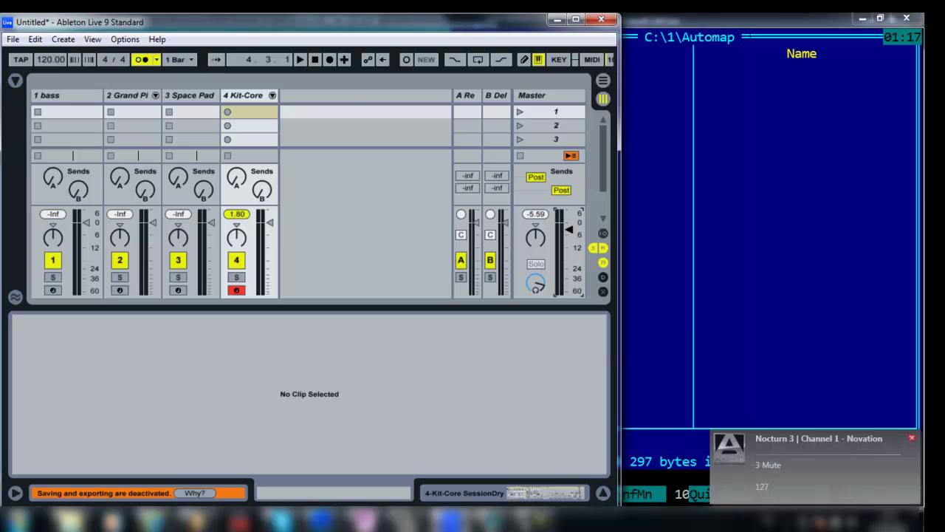
# Bring the LifeCam view and the Automap Edit Mapping window in front of Live, keeping the track mixer visible.
pyautogui.click(494, 520)
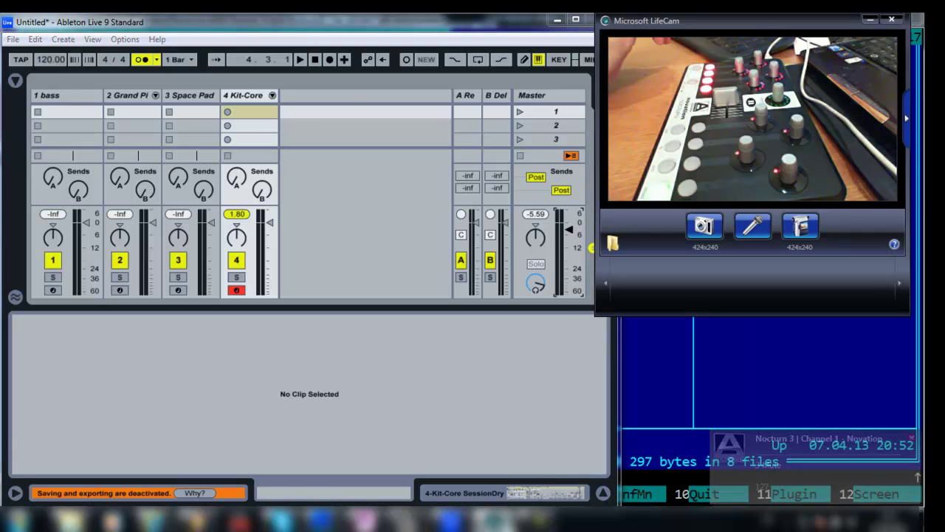
pyautogui.moveTo(408, 521)
pyautogui.click(455, 478)
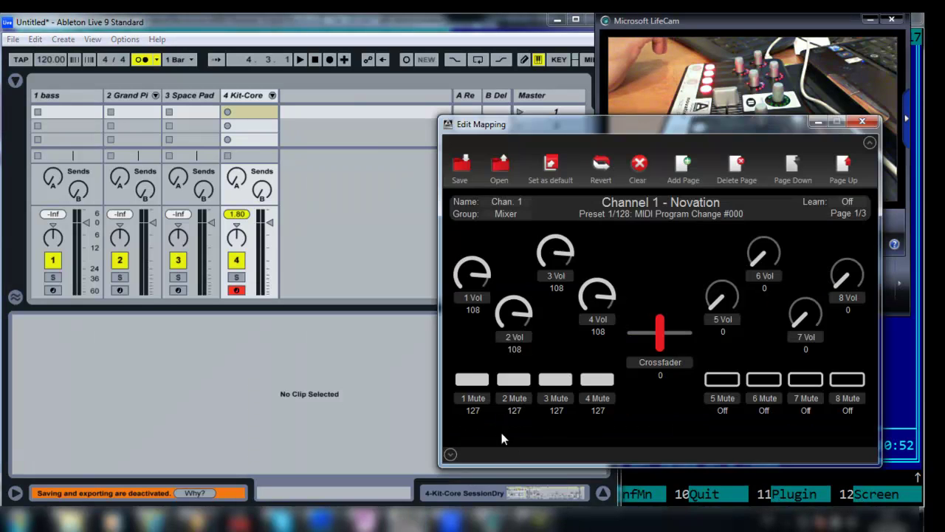
pyautogui.moveTo(662, 126); pyautogui.dragTo(569, 158)
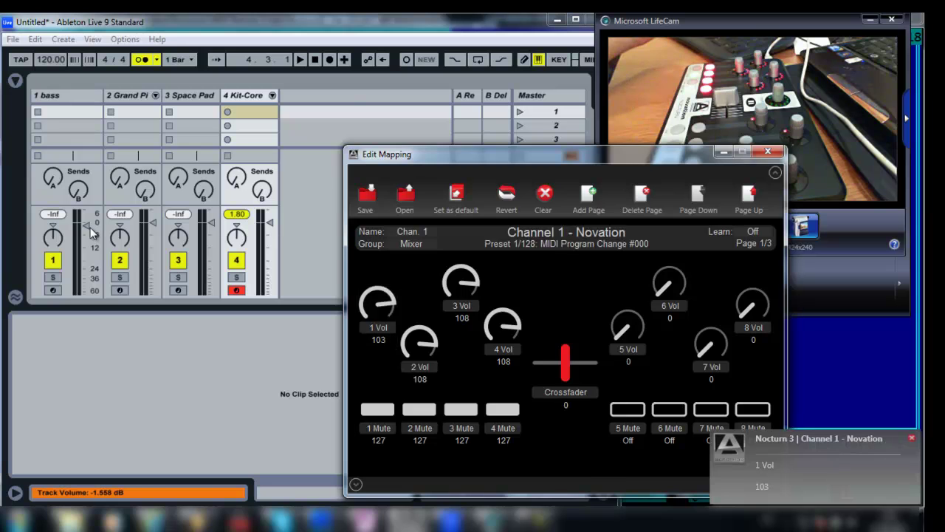
# Lower the volume of the 1 bass track and set the 4 Kit-Core track volume to -1.6 dB.
pyautogui.moveTo(86, 229); pyautogui.dragTo(84, 234)
pyautogui.moveTo(669, 159); pyautogui.dragTo(855, 166)
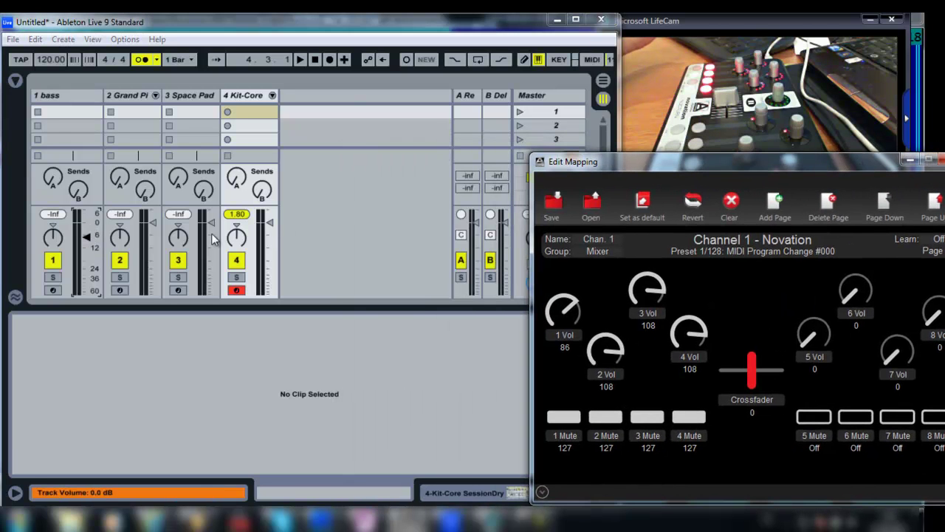
pyautogui.click(268, 230)
pyautogui.click(268, 230)
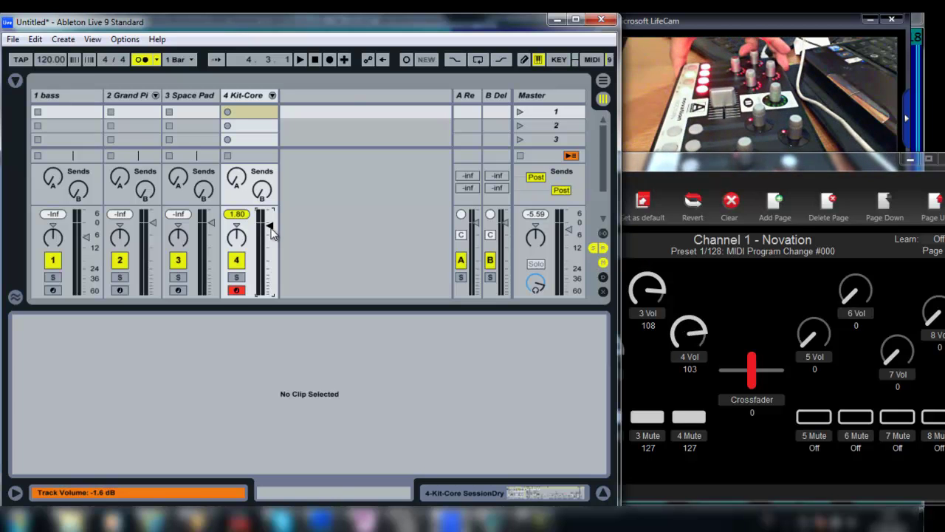
# Review the pan and solo controls on page 2 of the Channel 1 map beside Live's mixer.
pyautogui.click(688, 167)
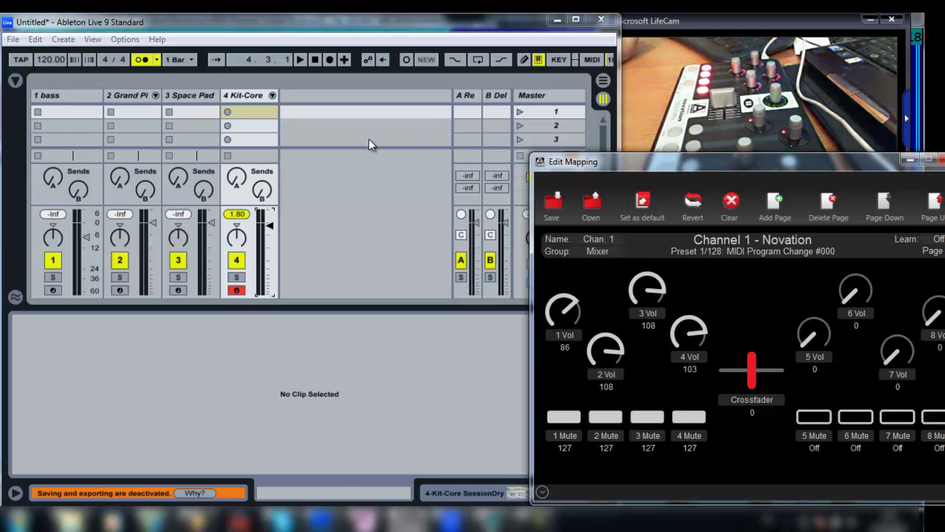
pyautogui.moveTo(561, 170); pyautogui.dragTo(380, 158)
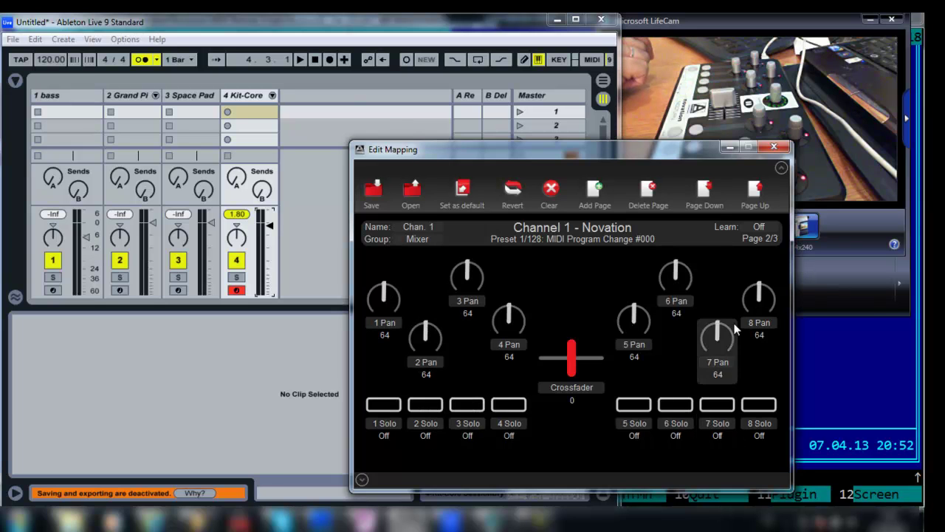
pyautogui.click(708, 211)
pyautogui.click(755, 198)
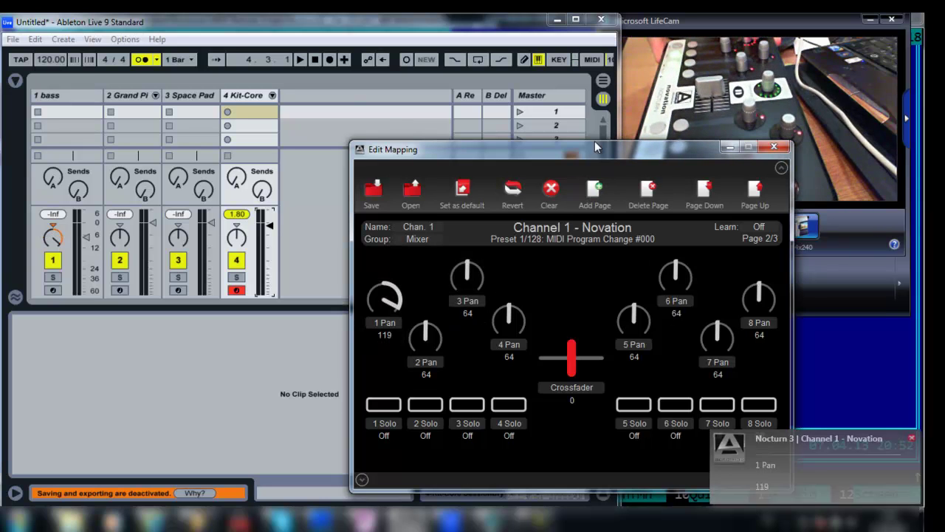
pyautogui.moveTo(611, 151); pyautogui.dragTo(677, 207)
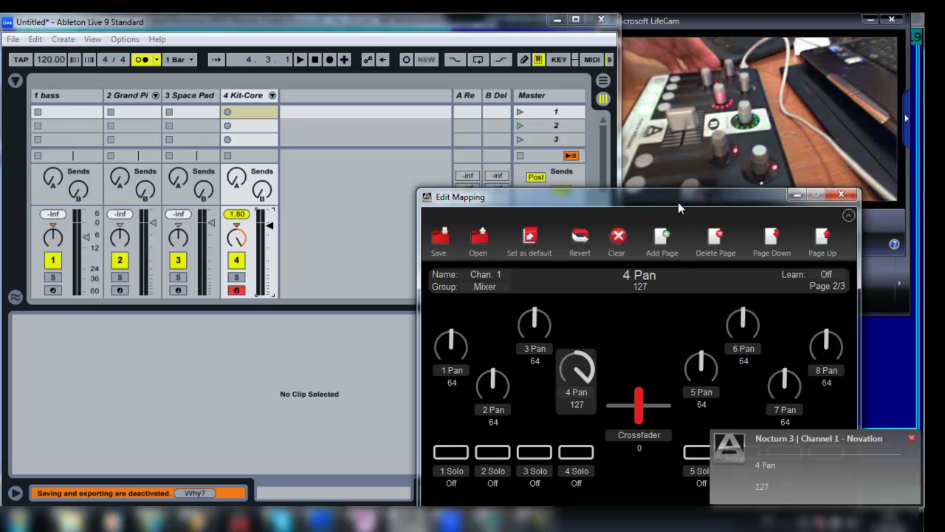
# Reset the panning of the 4 Kit-Core and 1 bass tracks to centre and bring the Edit Mapping window forward.
pyautogui.click(242, 244)
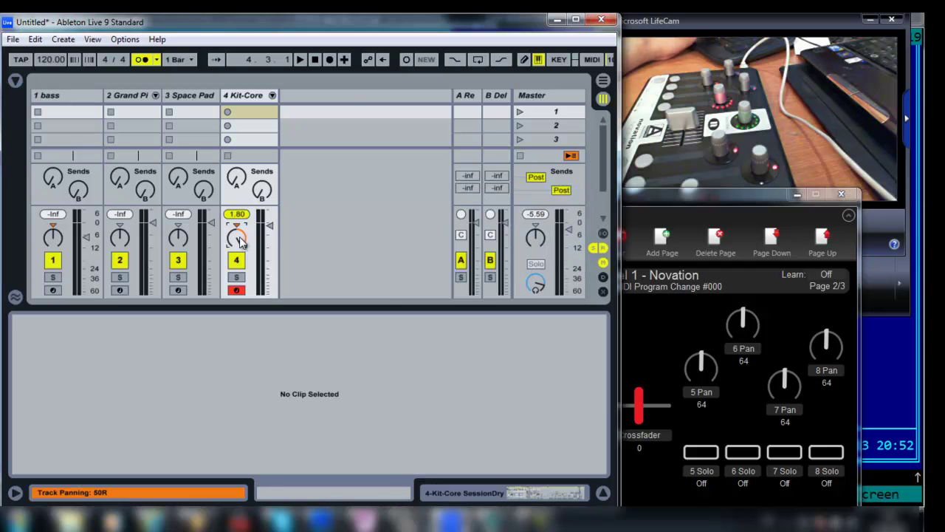
pyautogui.click(53, 235)
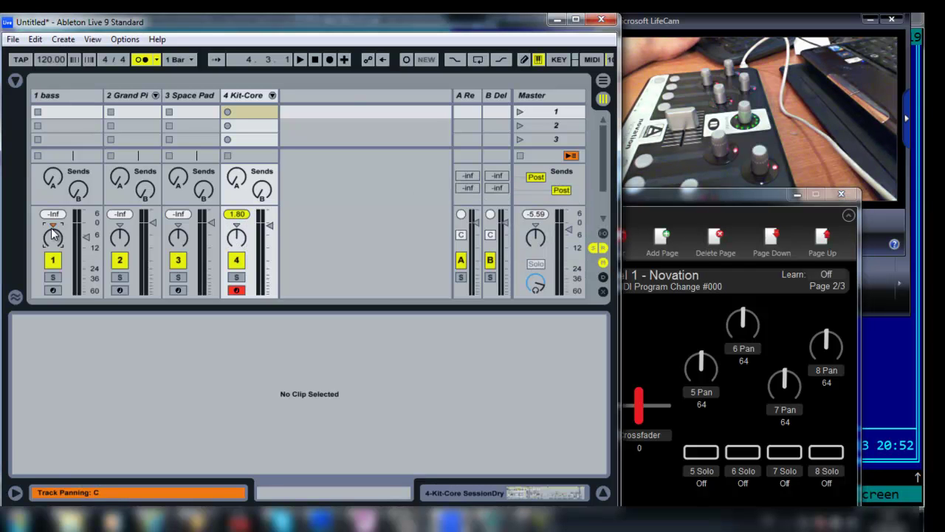
pyautogui.click(740, 194)
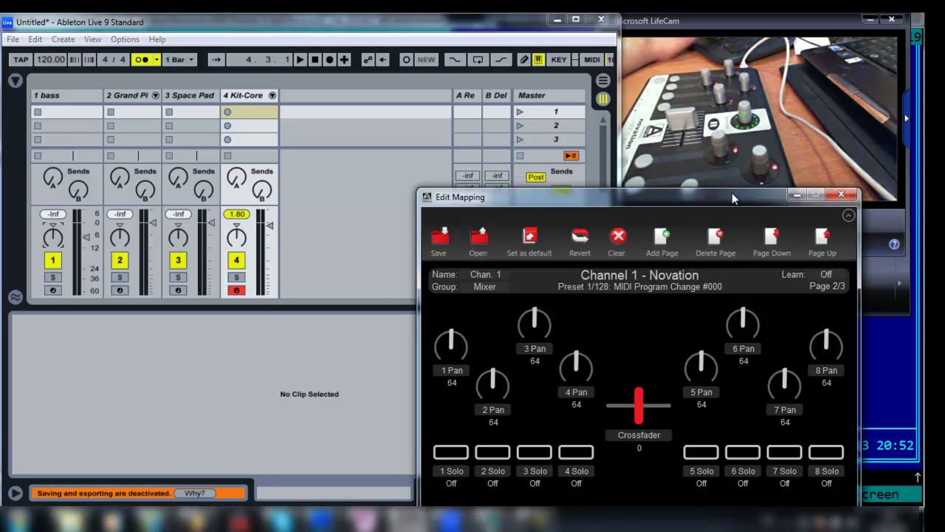
# Bring Live, the LifeCam view and Edit Mapping back on screen, keeping Live's return and master tracks uncovered.
pyautogui.moveTo(633, 196); pyautogui.dragTo(333, 118)
pyautogui.click(449, 521)
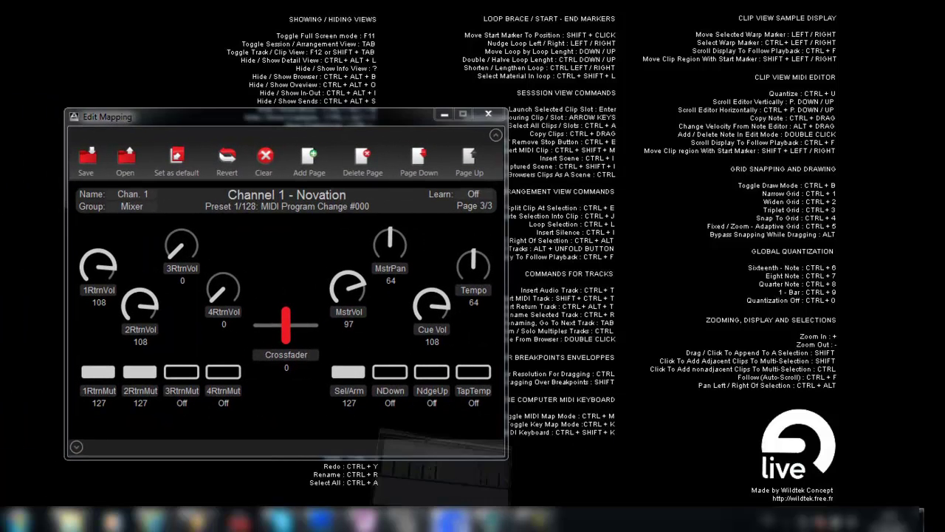
pyautogui.click(497, 521)
pyautogui.moveTo(409, 521)
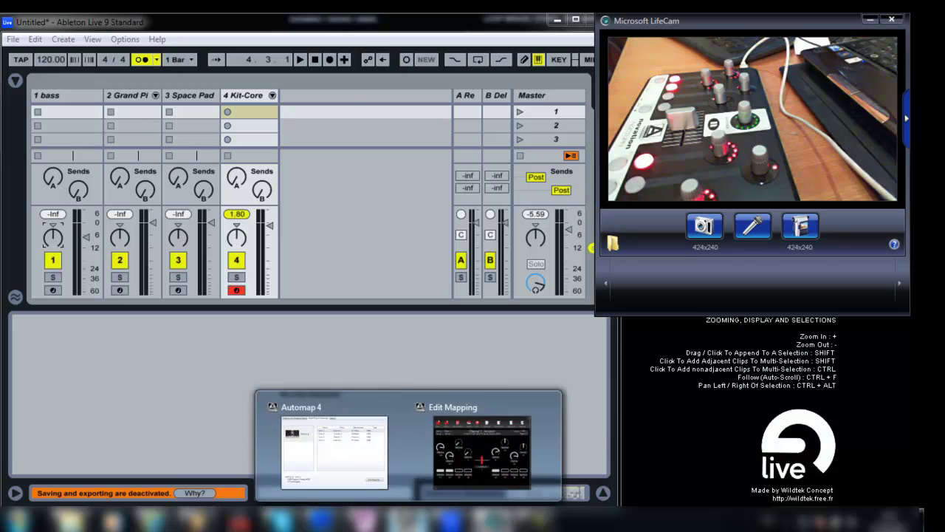
pyautogui.click(446, 427)
pyautogui.moveTo(404, 115); pyautogui.dragTo(307, 173)
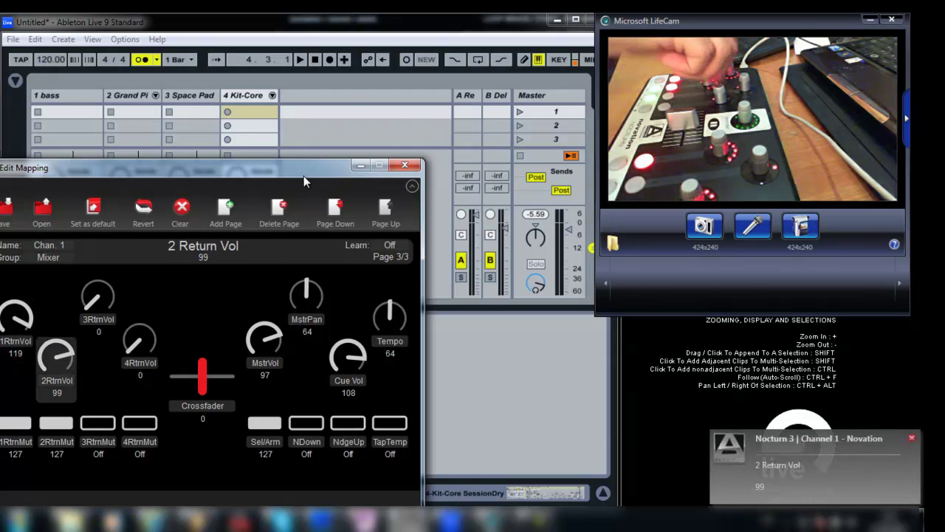
# Check page 2 of the Channel 1 map, return to page 3 and move the window clear of the master track.
pyautogui.moveTo(303, 163); pyautogui.dragTo(724, 127)
pyautogui.click(739, 168)
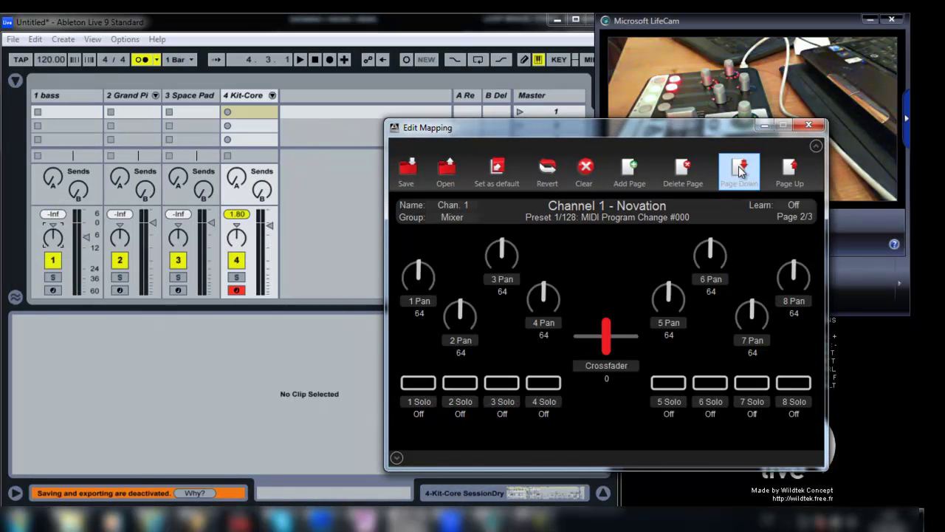
pyautogui.click(789, 169)
pyautogui.moveTo(709, 131); pyautogui.dragTo(320, 114)
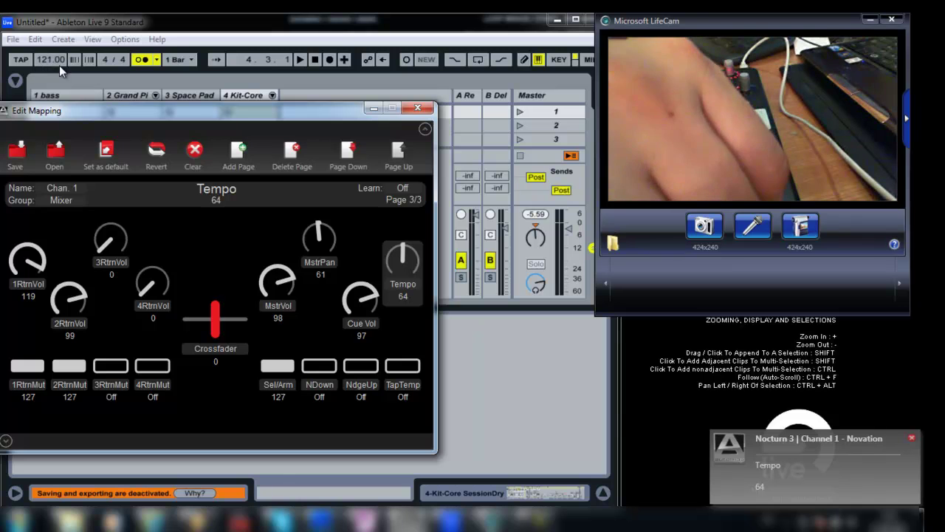
# Reset the master track's panning to centre, then bring Edit Mapping forward and move it off Live's return and master tracks.
pyautogui.click(537, 236)
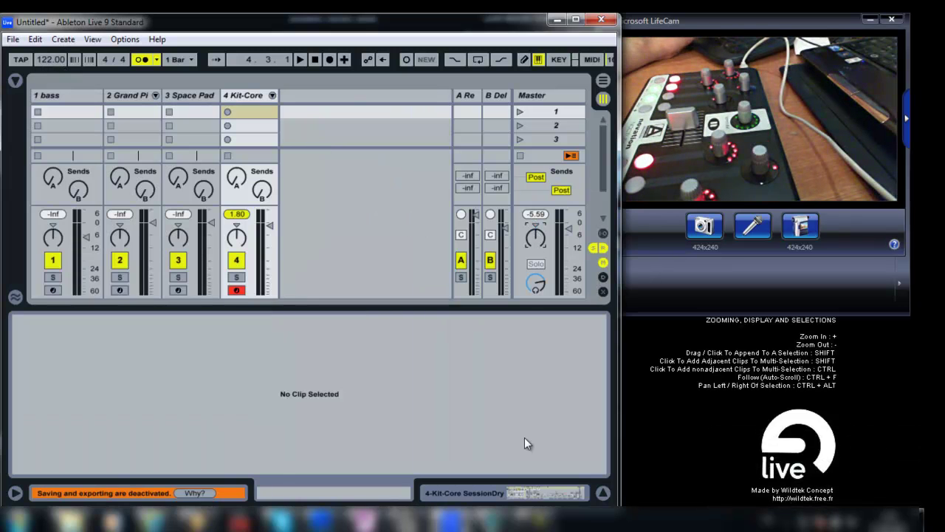
pyautogui.moveTo(425, 519)
pyautogui.click(453, 451)
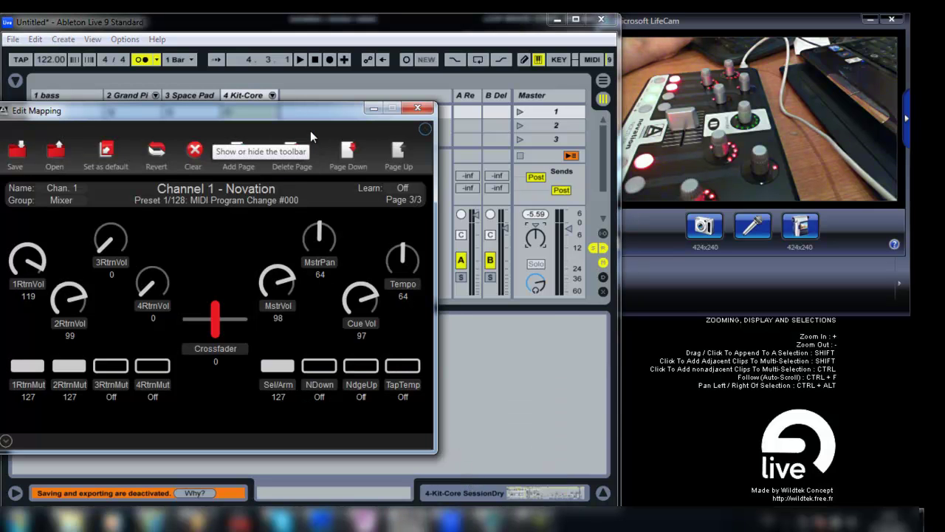
pyautogui.moveTo(308, 110); pyautogui.dragTo(447, 132)
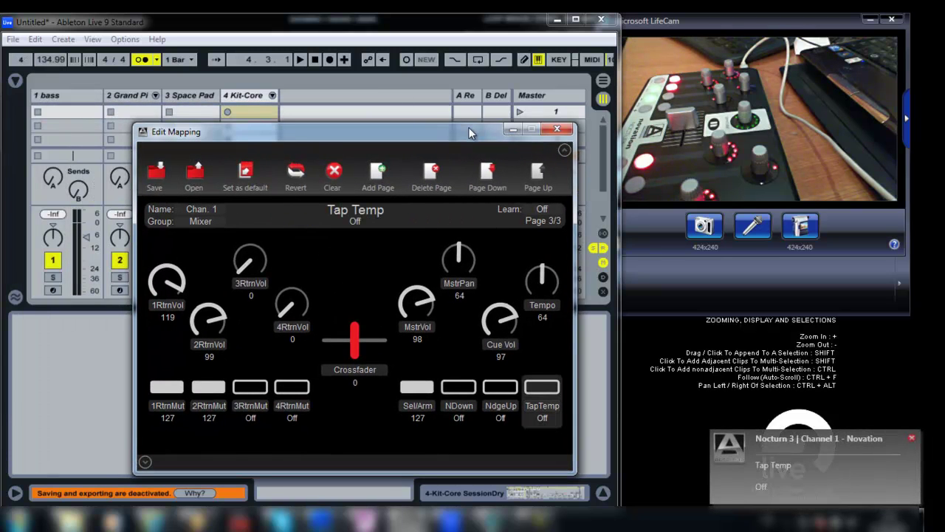
# Stop Live's playback after each tap tempo test and bring Edit Mapping back to the front.
pyautogui.click(315, 64)
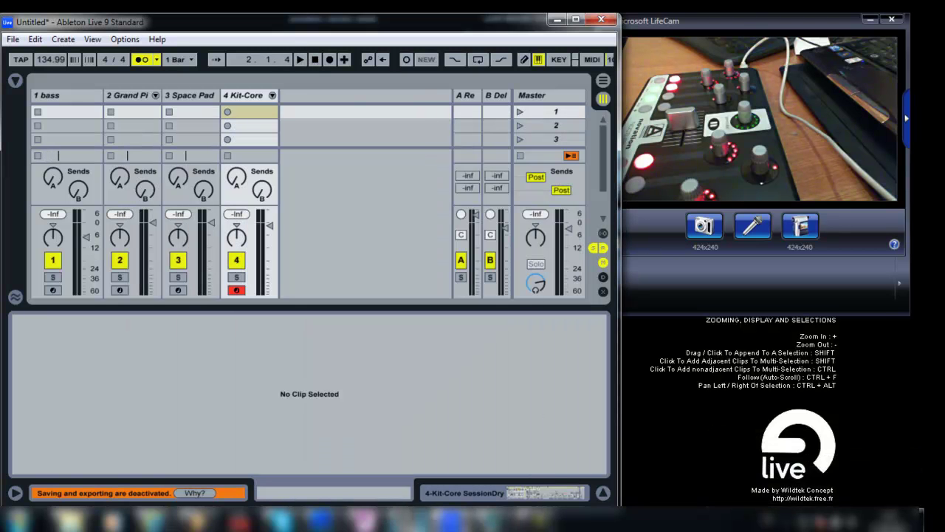
pyautogui.moveTo(407, 521)
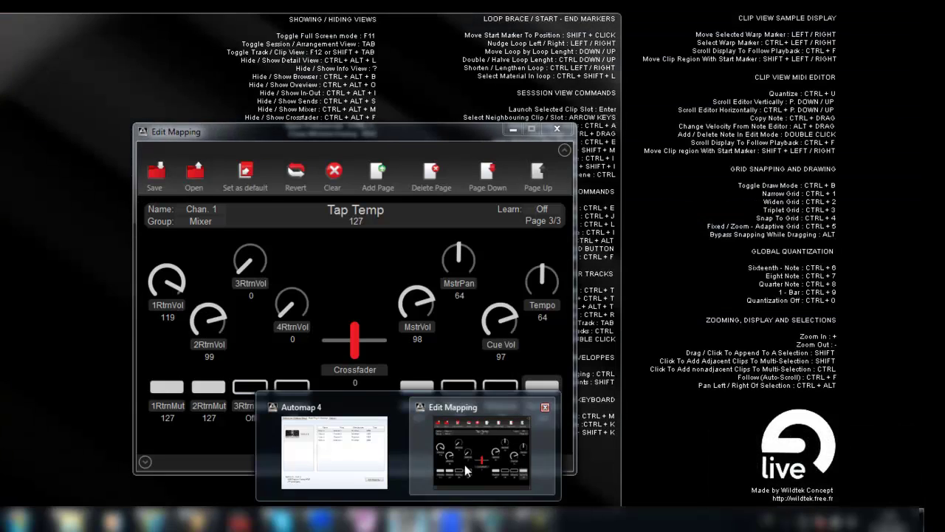
pyautogui.click(464, 464)
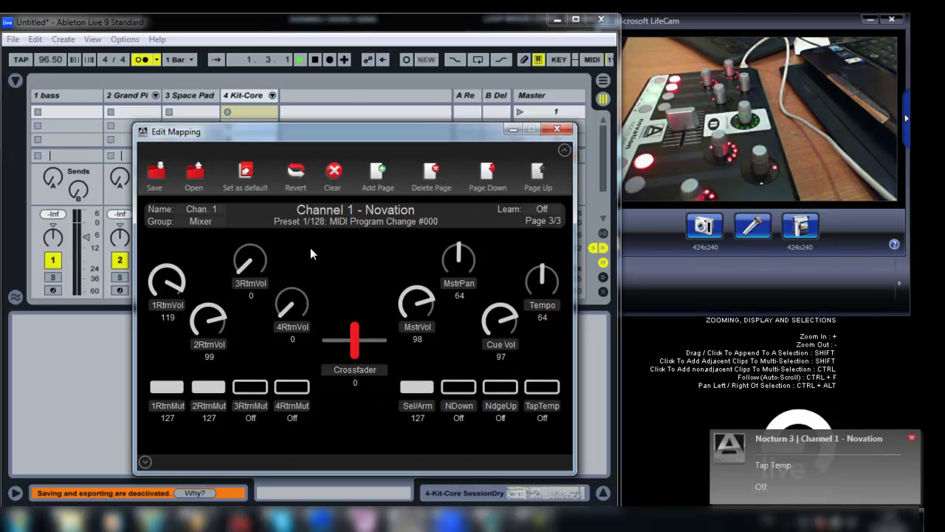
pyautogui.click(318, 64)
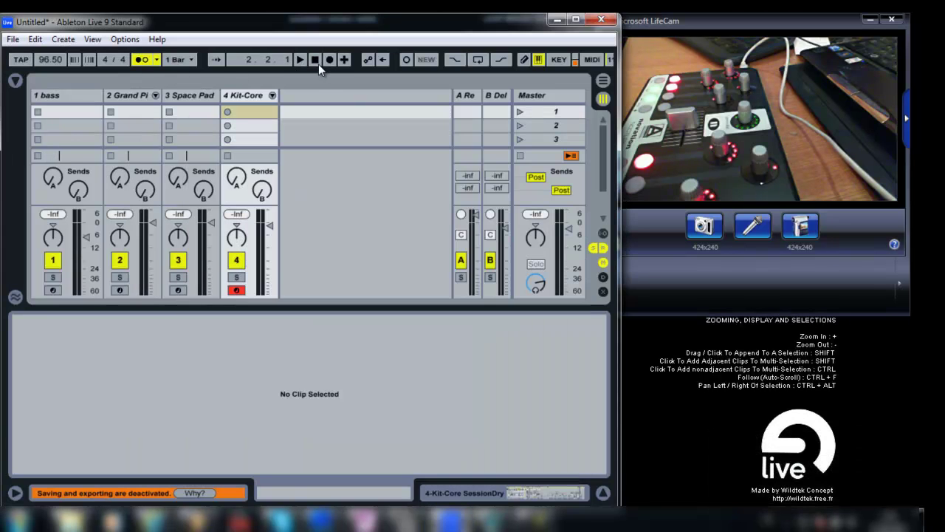
pyautogui.click(316, 61)
pyautogui.moveTo(394, 521)
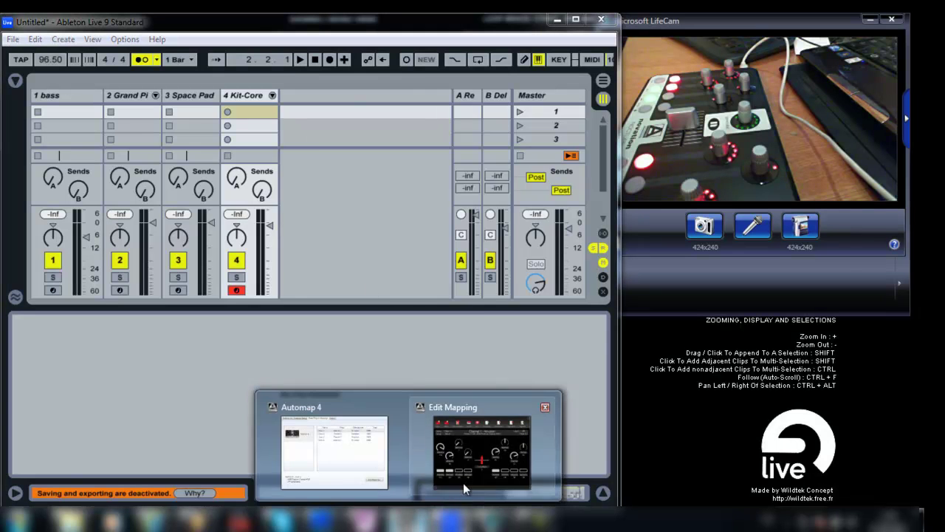
pyautogui.click(463, 480)
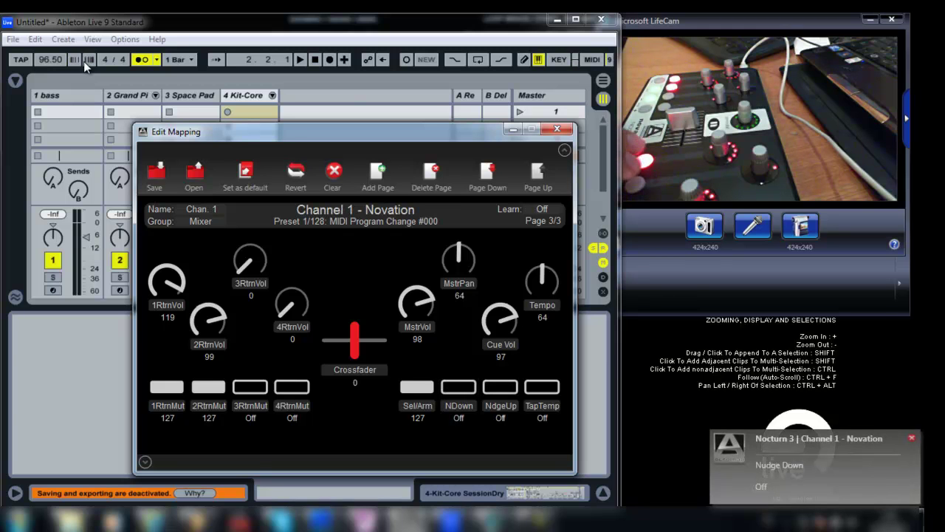
# Select the 2 Grand Piano track and move the Edit Mapping window clear of its macro controls.
pyautogui.moveTo(290, 131); pyautogui.dragTo(463, 124)
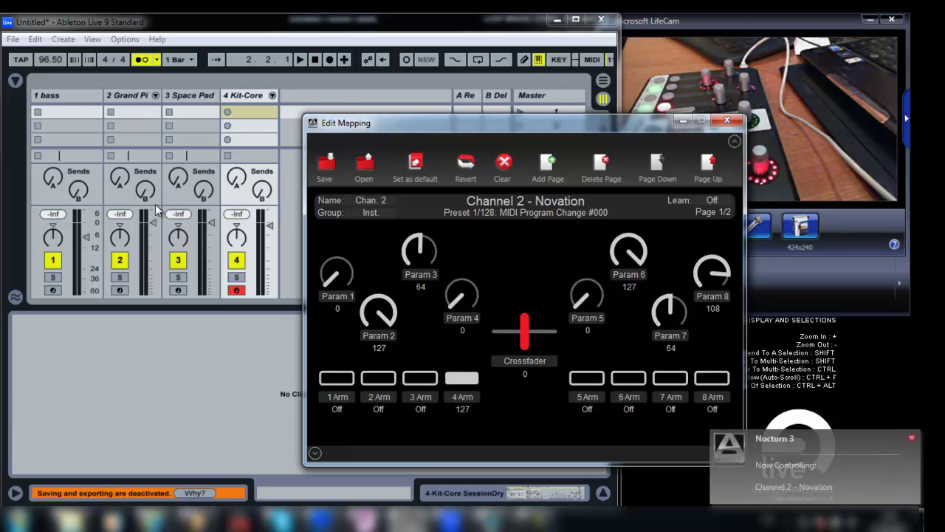
pyautogui.click(130, 94)
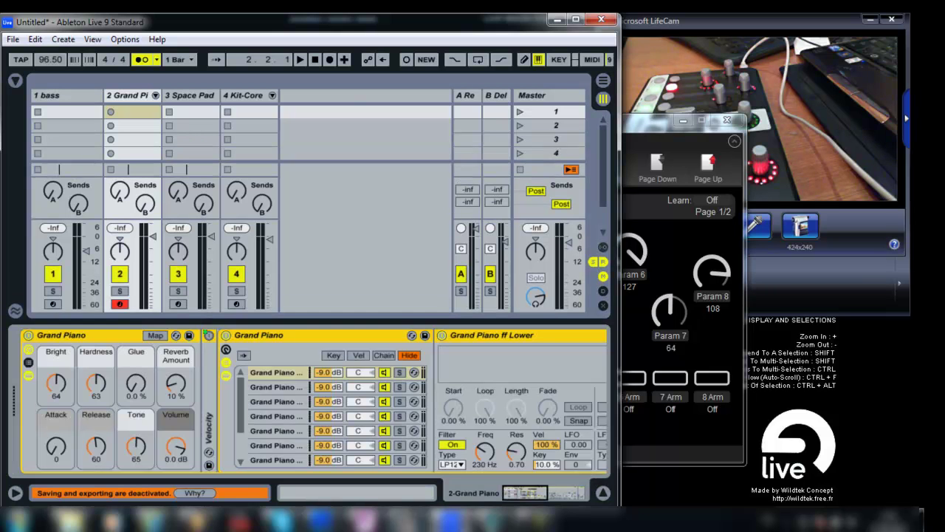
pyautogui.moveTo(672, 124); pyautogui.dragTo(788, 148)
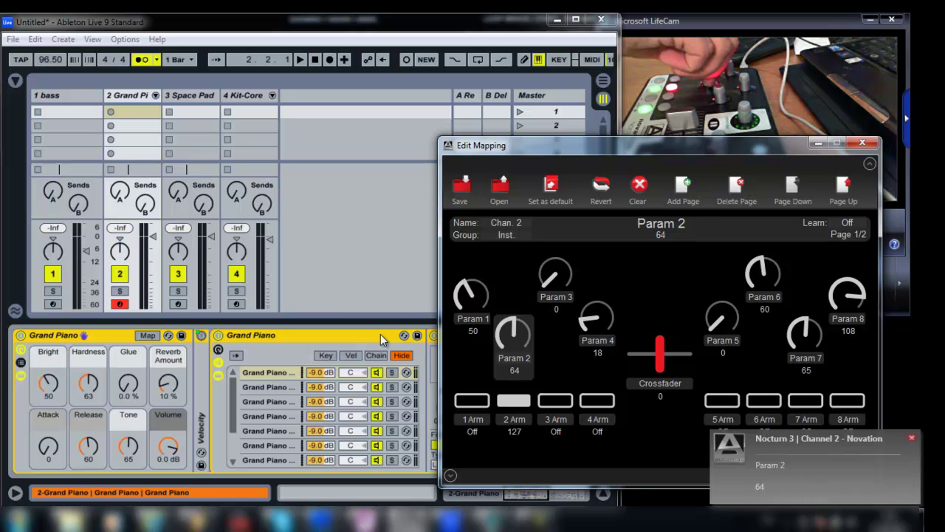
# Switch to the 3 Space Pad track, reselect 2 Grand Piano and return to Edit Mapping.
pyautogui.click(186, 98)
pyautogui.click(130, 96)
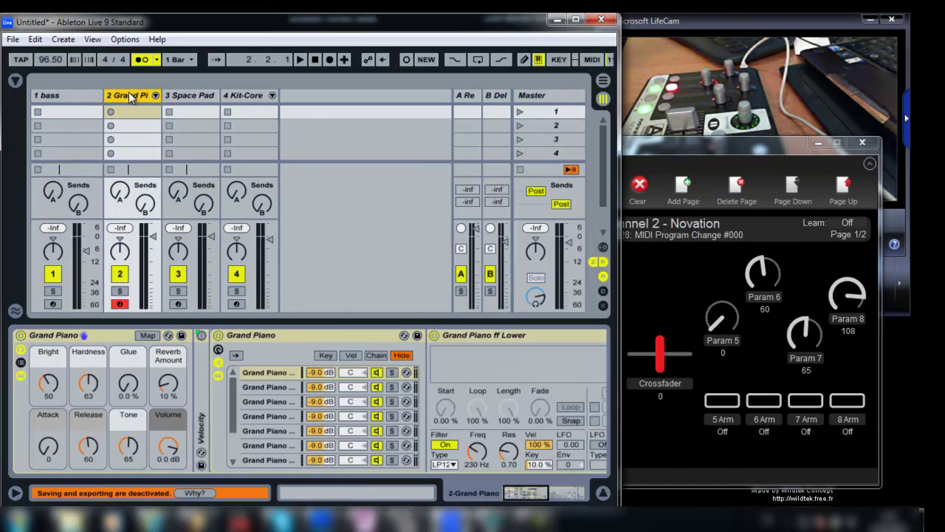
pyautogui.click(704, 158)
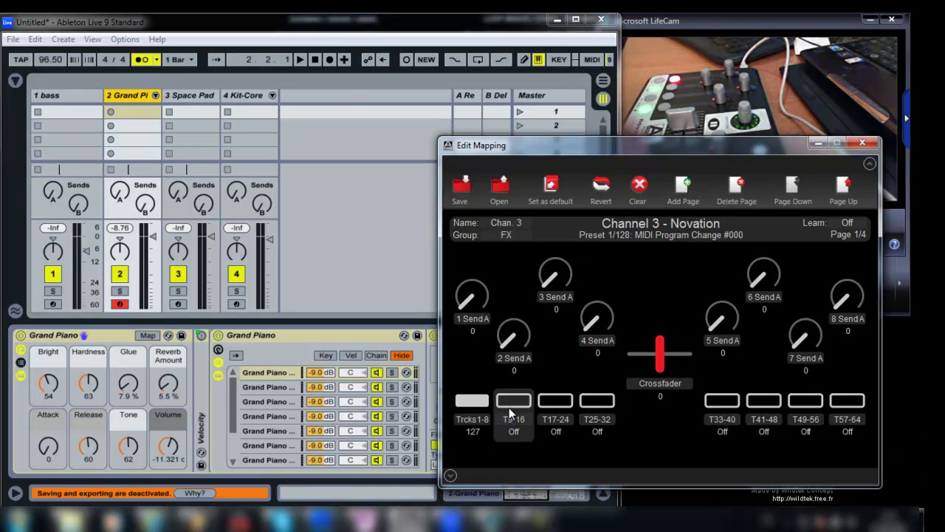
# Rearrange the Channel 3 map and the LifeCam view beside Live's mixer, keeping Edit Mapping in front.
pyautogui.moveTo(661, 144); pyautogui.dragTo(727, 191)
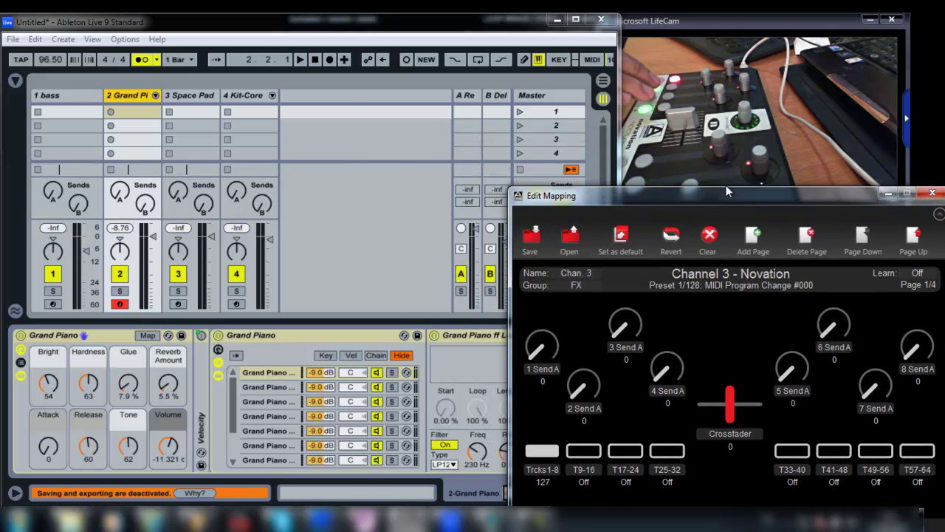
pyautogui.moveTo(695, 25); pyautogui.dragTo(704, 24)
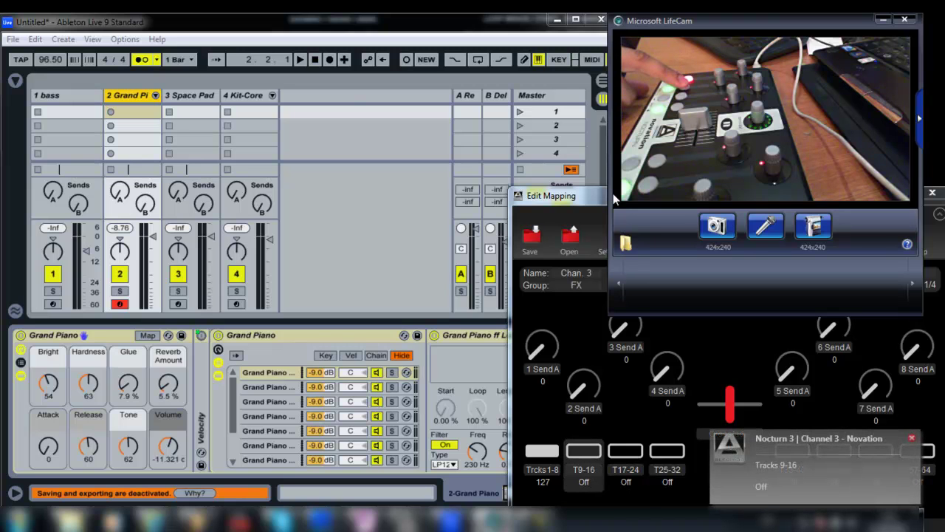
pyautogui.click(561, 195)
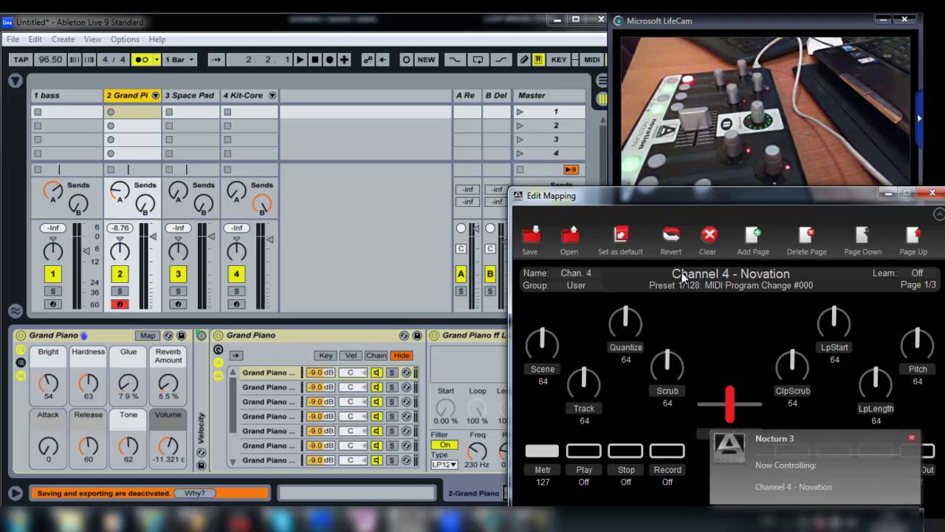
# Reposition the Channel 4 map on page 1 so its controls show while Live's transport controls stay uncovered.
pyautogui.moveTo(663, 189); pyautogui.dragTo(617, 135)
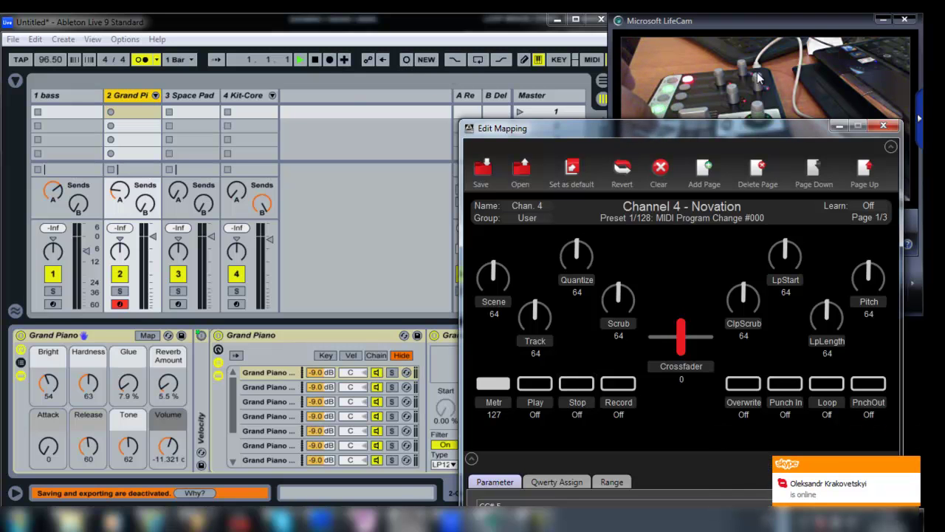
pyautogui.moveTo(786, 128); pyautogui.dragTo(811, 178)
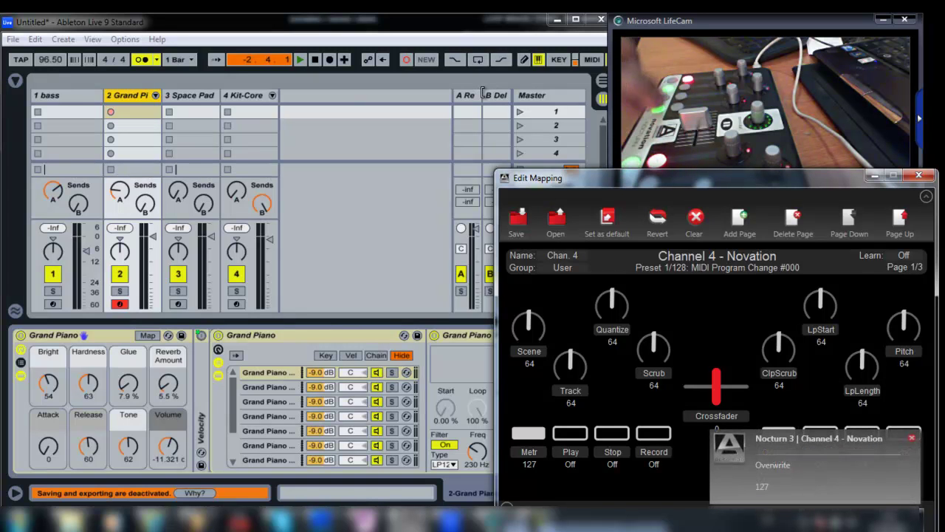
pyautogui.moveTo(680, 180); pyautogui.dragTo(605, 147)
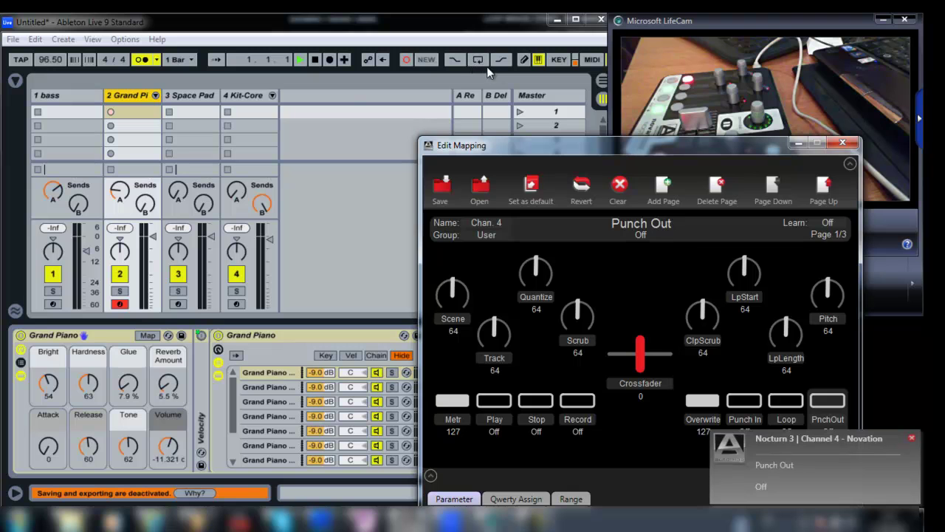
# Switch Live to Arrangement View, click into the upper track's timeline and bring the Channel 4 map back to the front.
pyautogui.click(317, 98)
pyautogui.press('Tab')
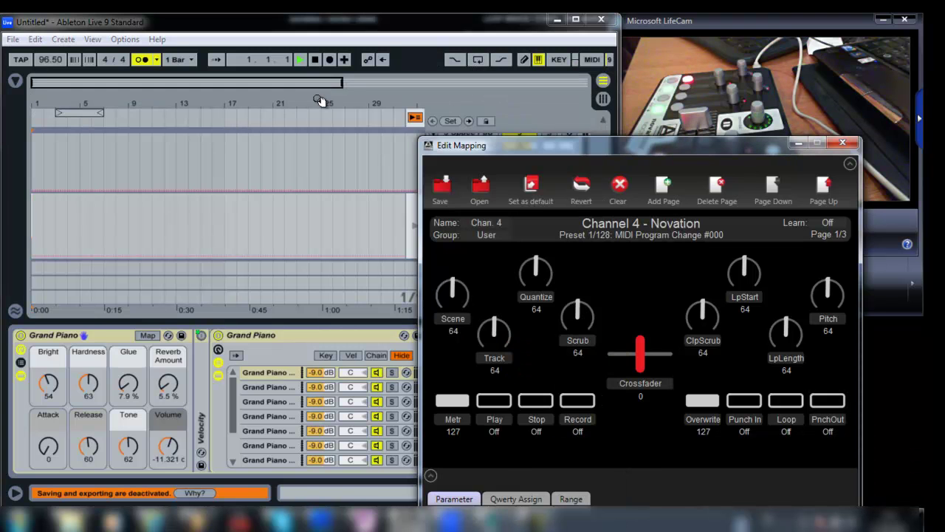
pyautogui.click(141, 142)
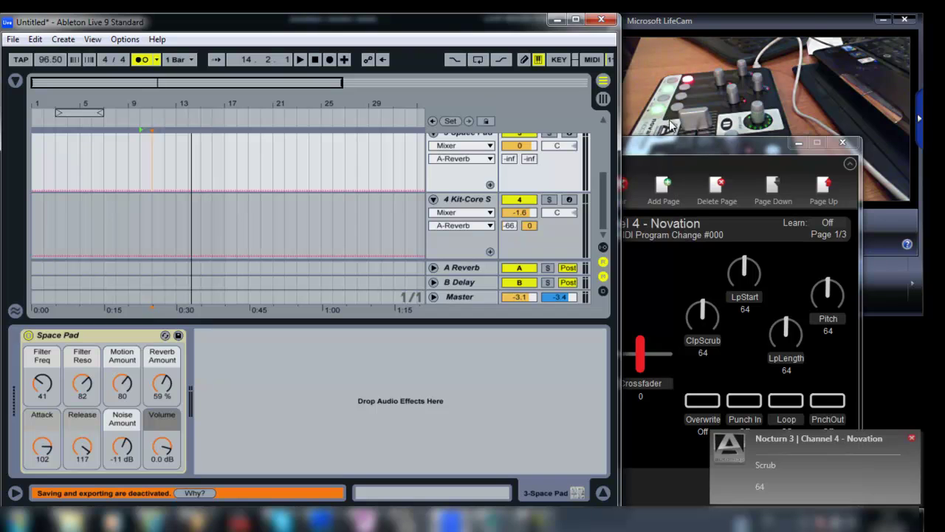
pyautogui.click(683, 149)
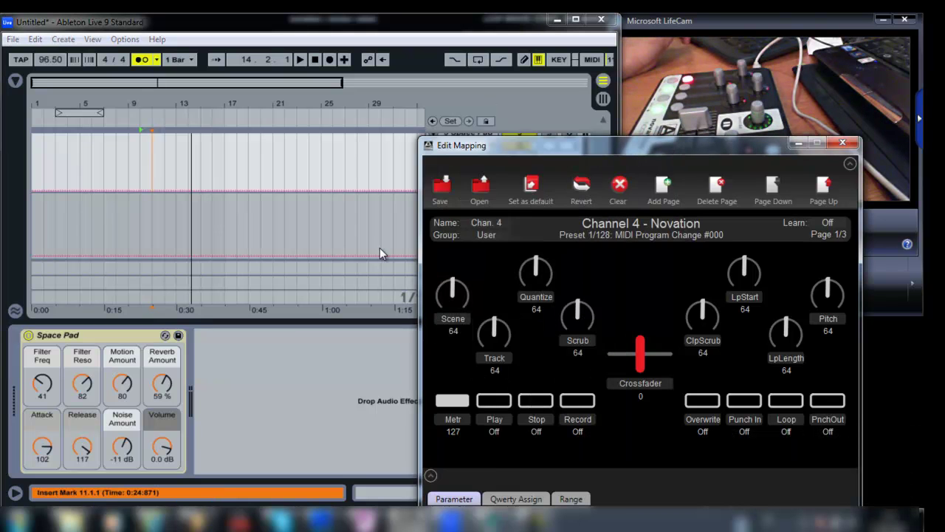
# Return Live to Session View and bring Edit Mapping forward again.
pyautogui.click(358, 24)
pyautogui.press('Tab')
pyautogui.hotkey('alt', 'Tab')
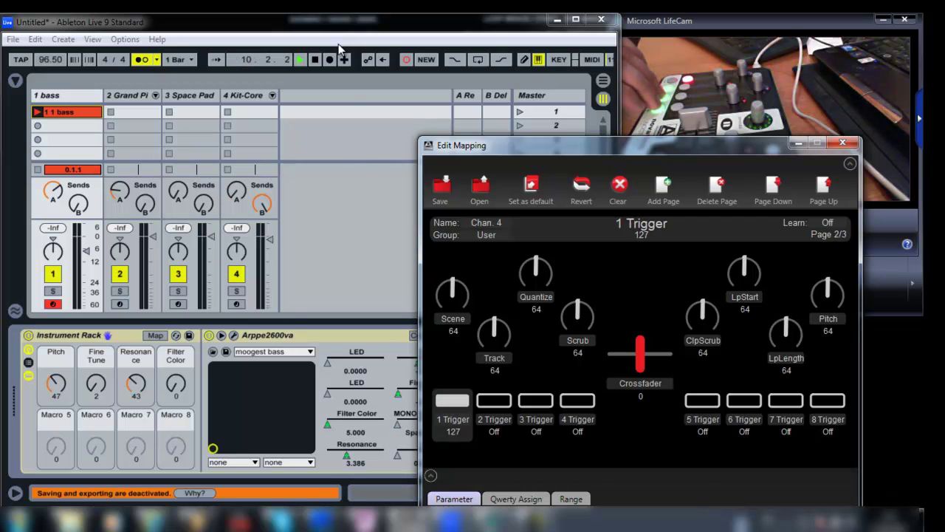
# Stop playback and delete the test clips recorded in the first slot of the 1 bass track.
pyautogui.click(316, 60)
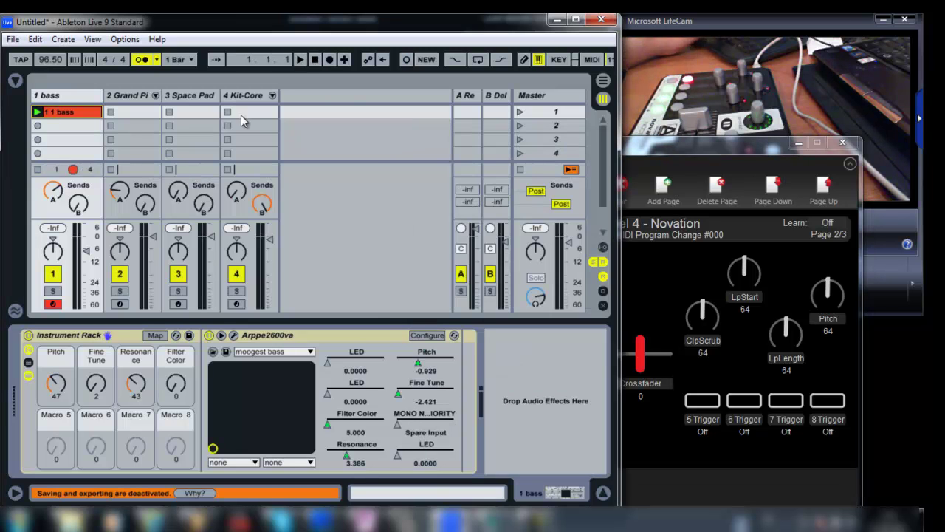
pyautogui.press('Delete')
pyautogui.click(683, 147)
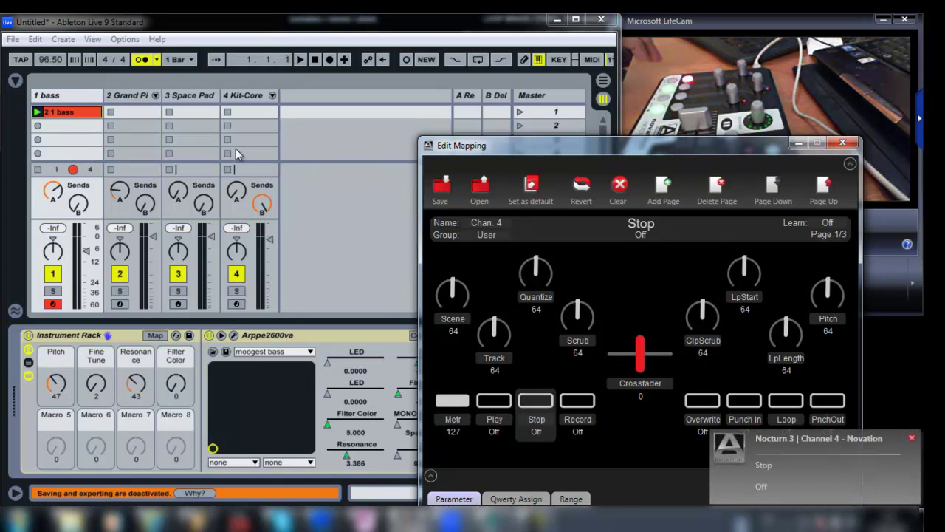
pyautogui.click(63, 114)
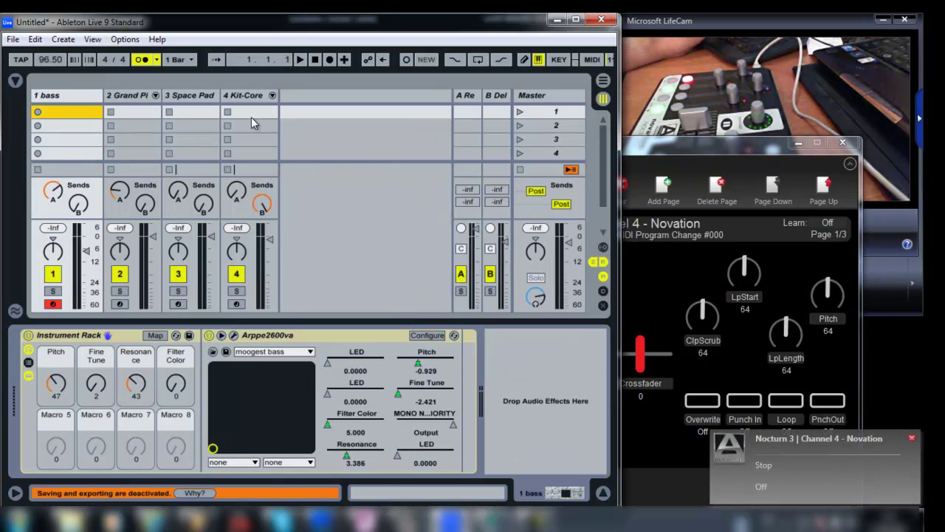
# Select the first clip slot of the 4 Kit-Core track and check the metronome's count-in setting.
pyautogui.click(252, 115)
pyautogui.moveTo(697, 156); pyautogui.dragTo(784, 208)
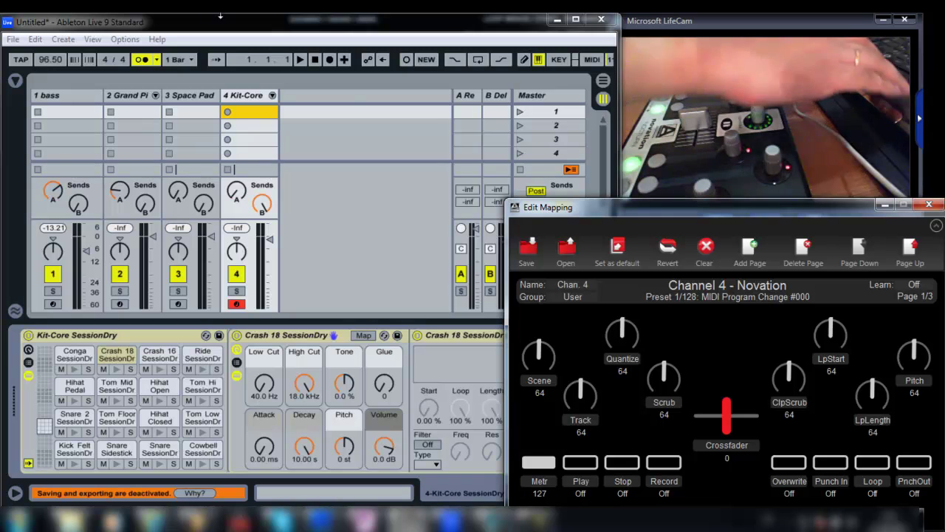
pyautogui.click(157, 60)
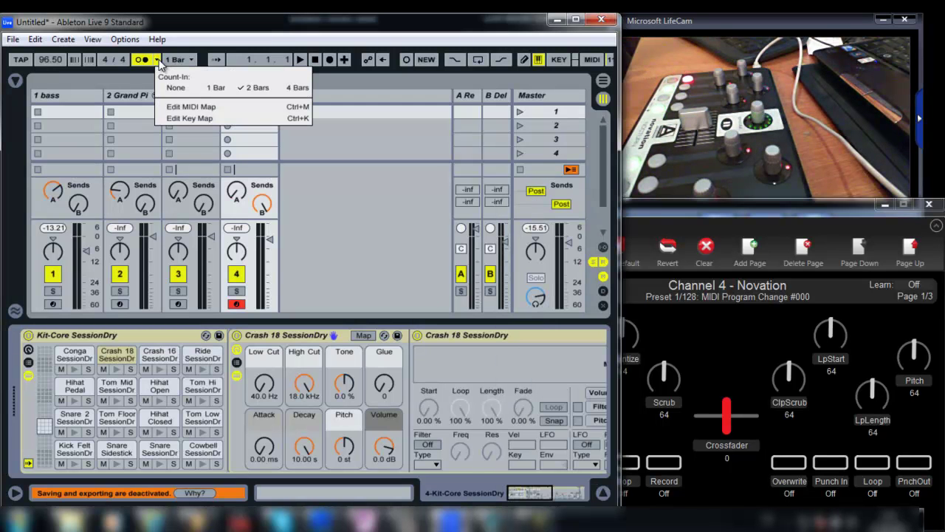
pyautogui.click(222, 40)
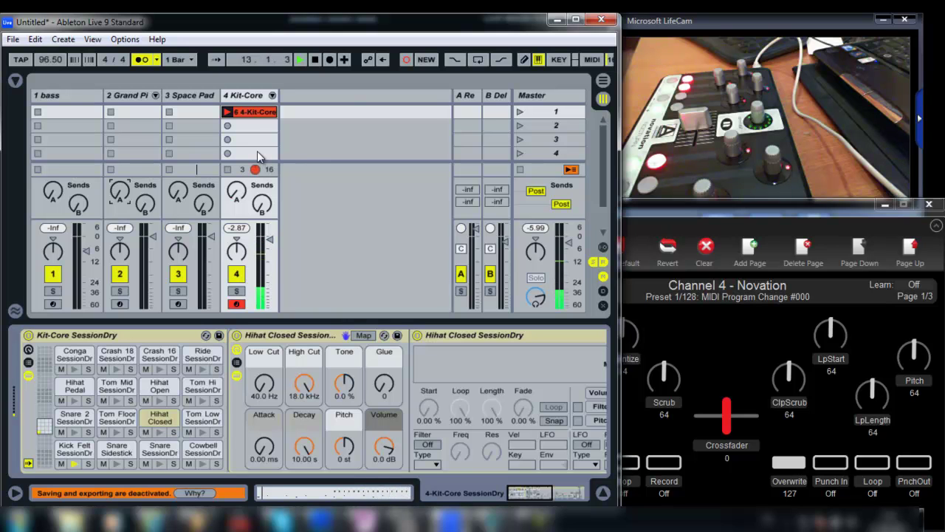
# Show the notes of the recorded 4 Kit-Core clip and check the Record Quantization options.
pyautogui.click(242, 115)
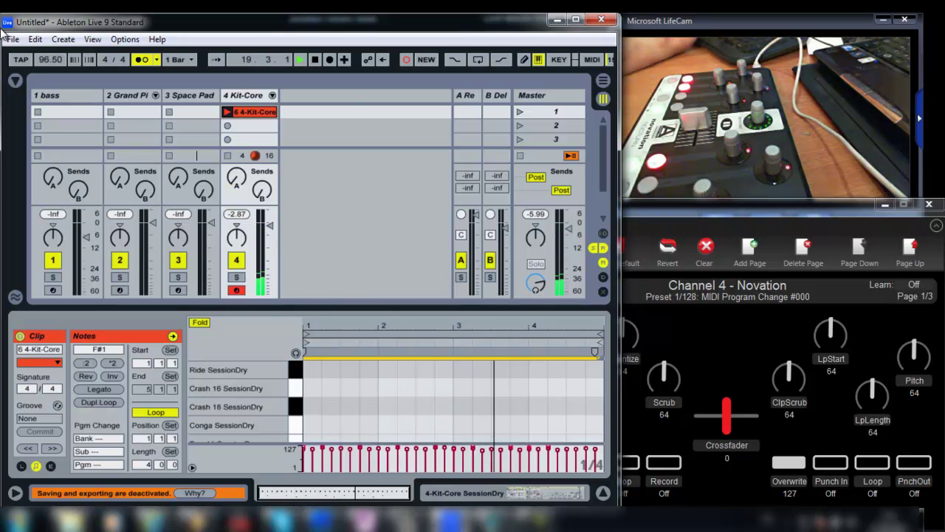
pyautogui.click(35, 40)
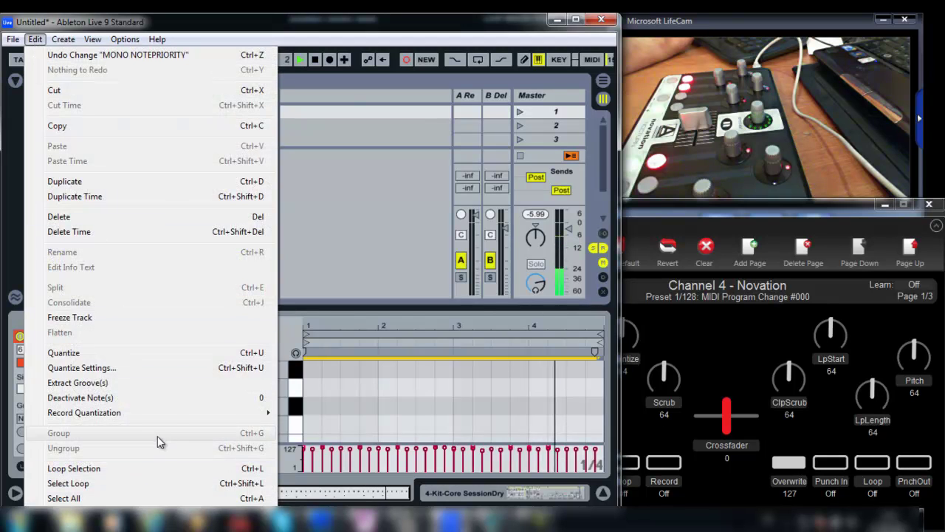
pyautogui.moveTo(170, 412)
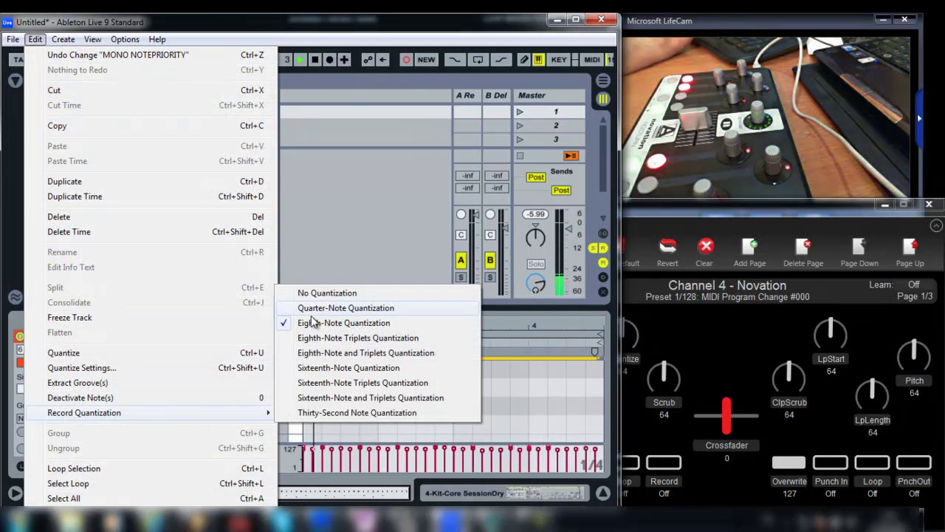
pyautogui.click(370, 32)
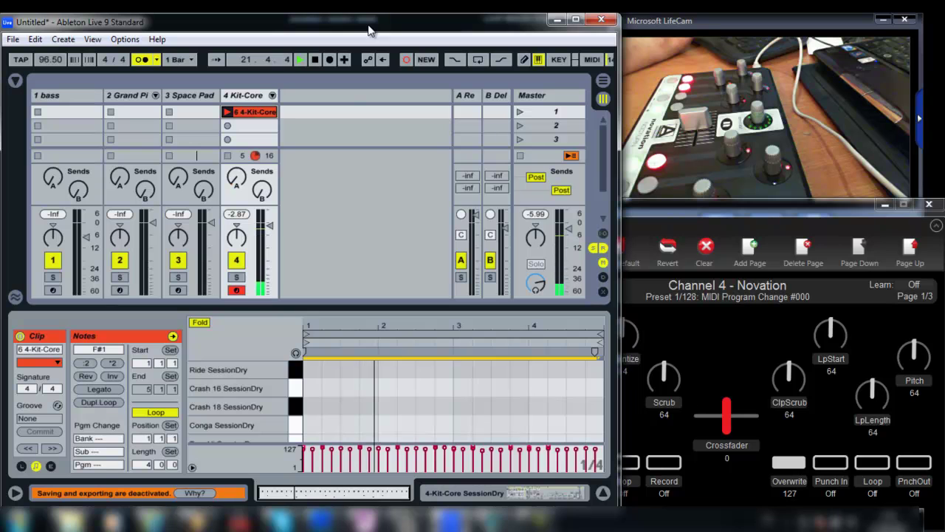
# Select the 1 bass track to show its Instrument Rack controls.
pyautogui.click(70, 98)
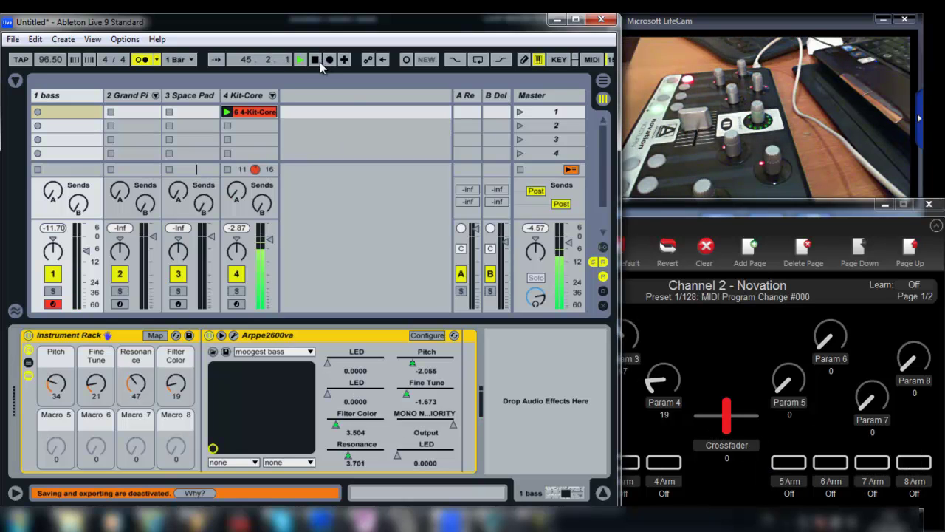
# Audition the 2600 bass and bass cutoff presets in Arppe2600va, and set the Fine Tune macro to 46.
pyautogui.click(289, 353)
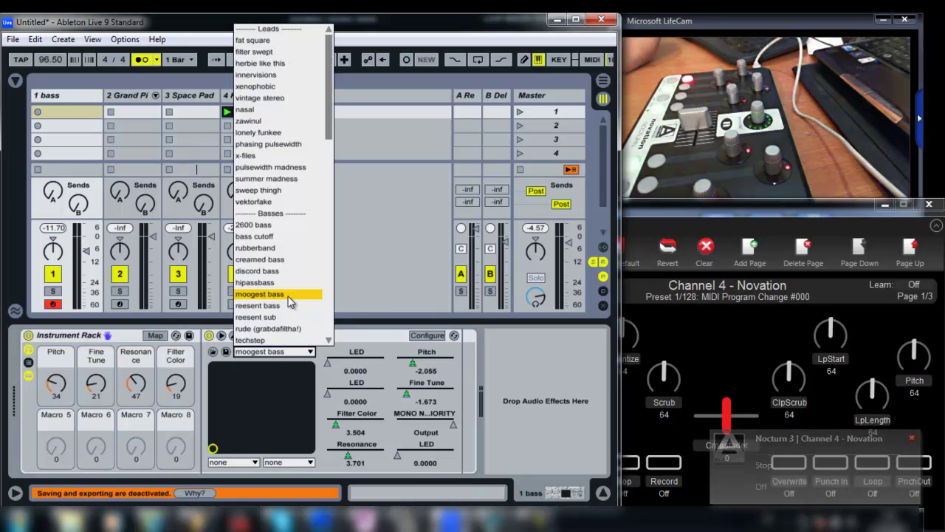
pyautogui.click(270, 235)
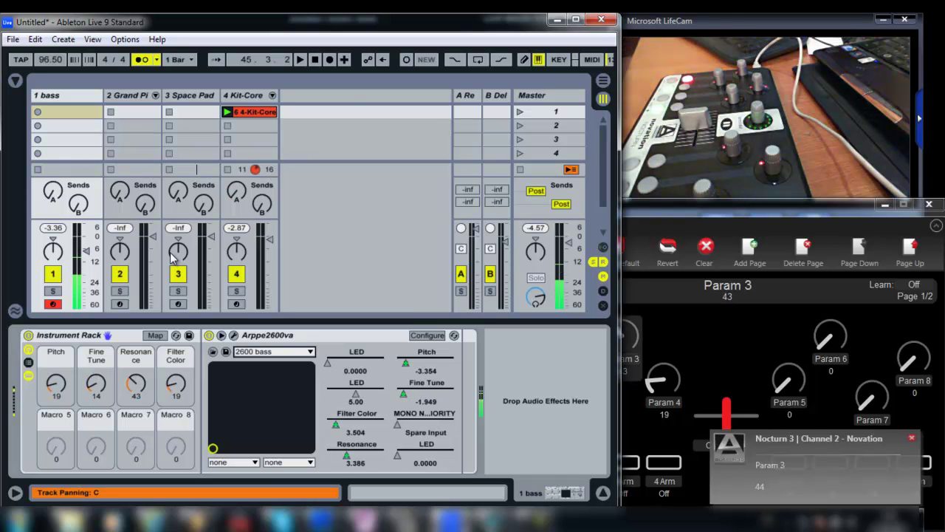
pyautogui.click(285, 356)
pyautogui.click(285, 352)
pyautogui.click(283, 354)
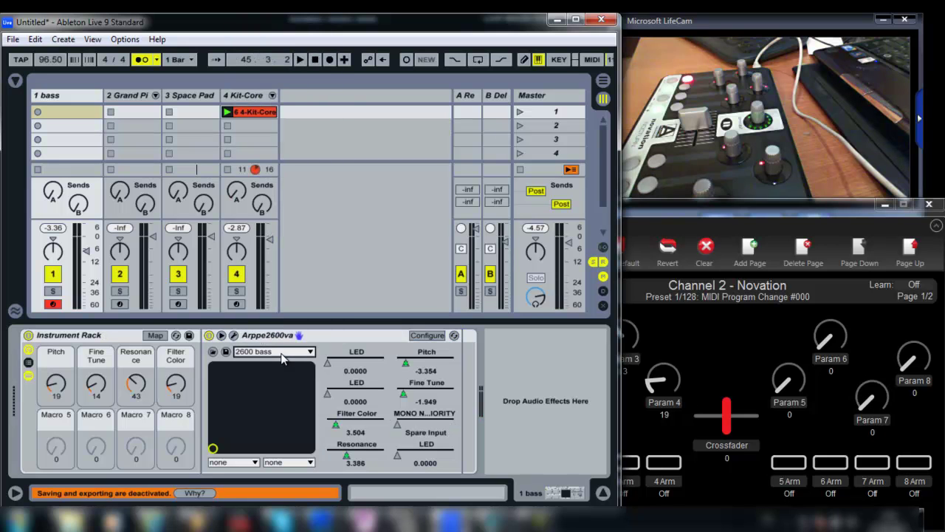
pyautogui.click(282, 353)
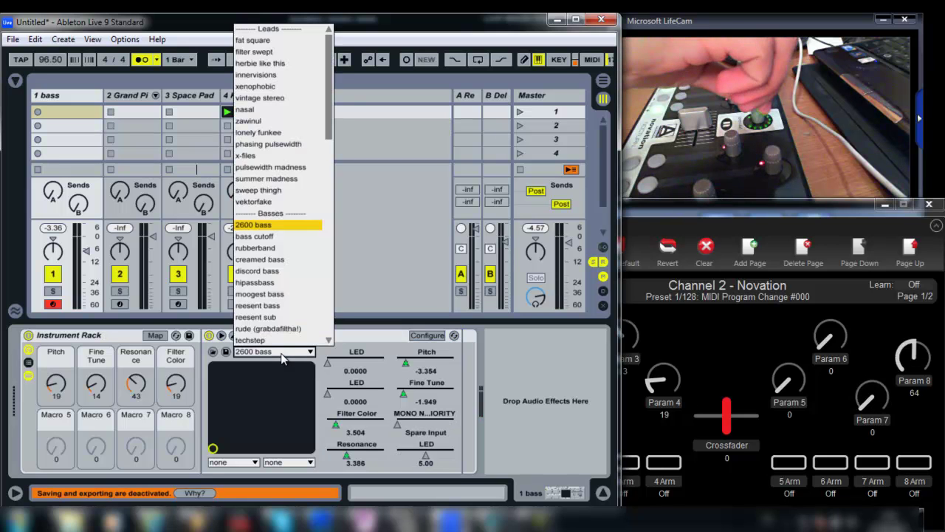
pyautogui.click(243, 236)
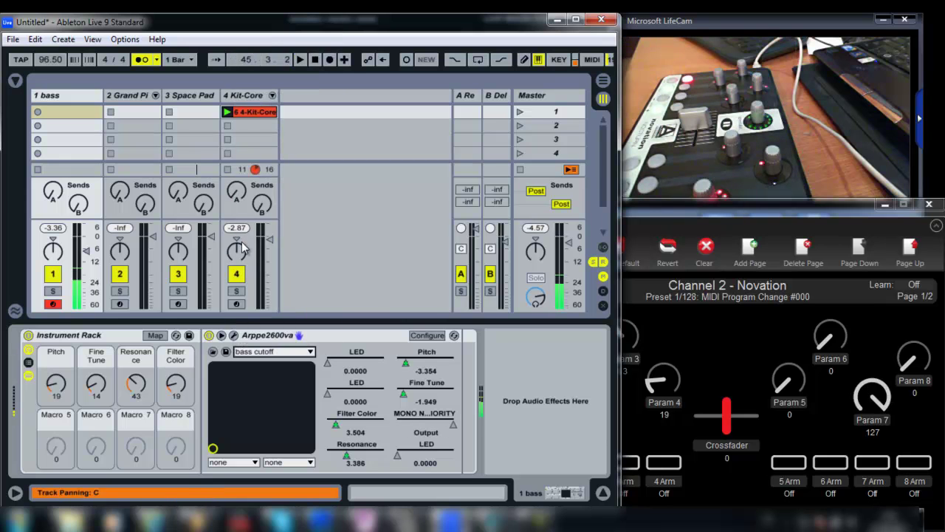
pyautogui.moveTo(99, 381); pyautogui.dragTo(98, 392)
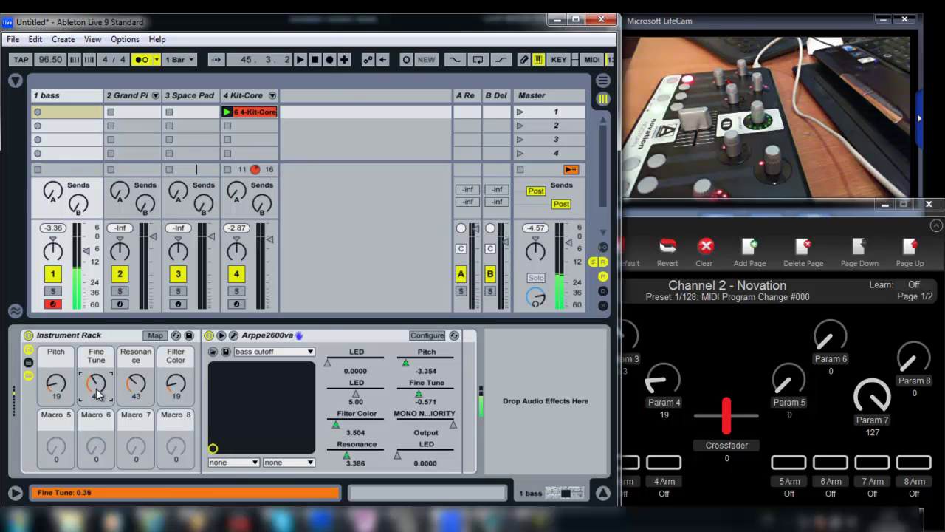
# Audition the Arppe2600va presets moogest bass, boss twang, hipassbass and 2600 bass.
pyautogui.click(269, 352)
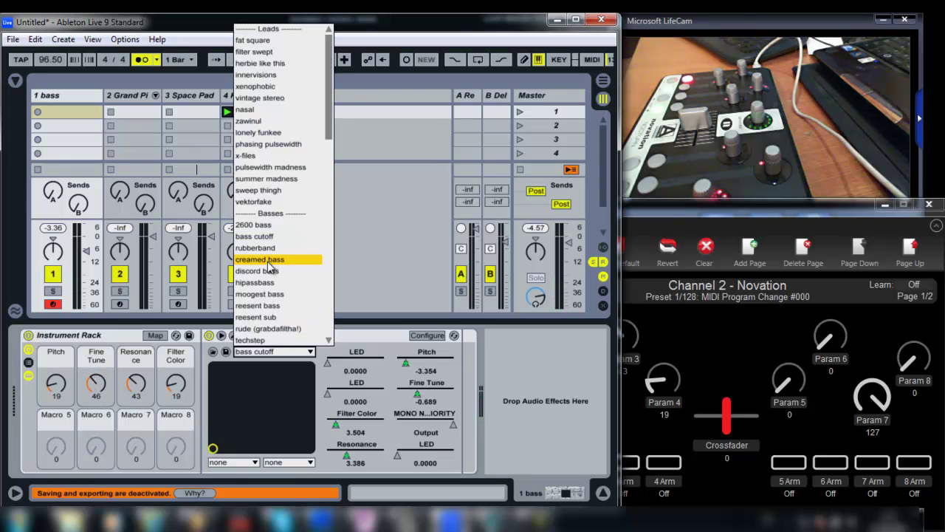
pyautogui.click(266, 294)
pyautogui.click(247, 351)
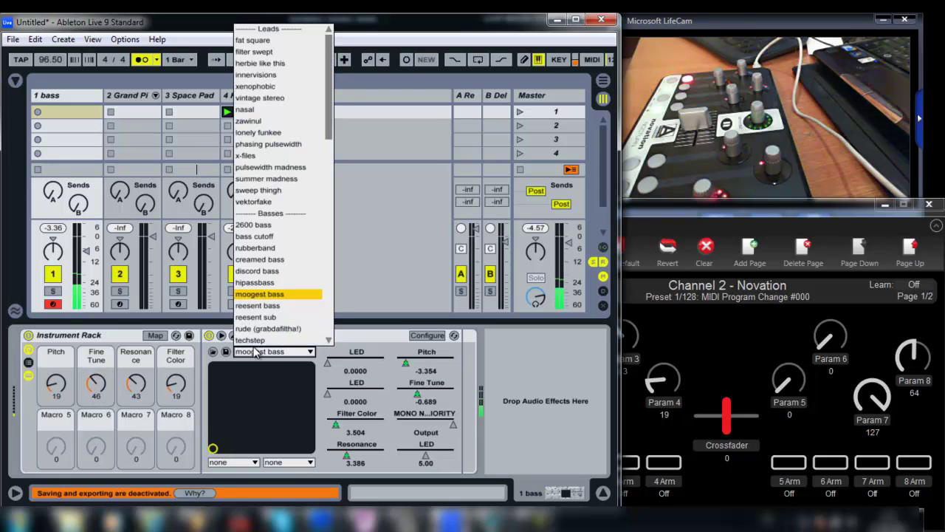
pyautogui.scroll(-1, 272, 248)
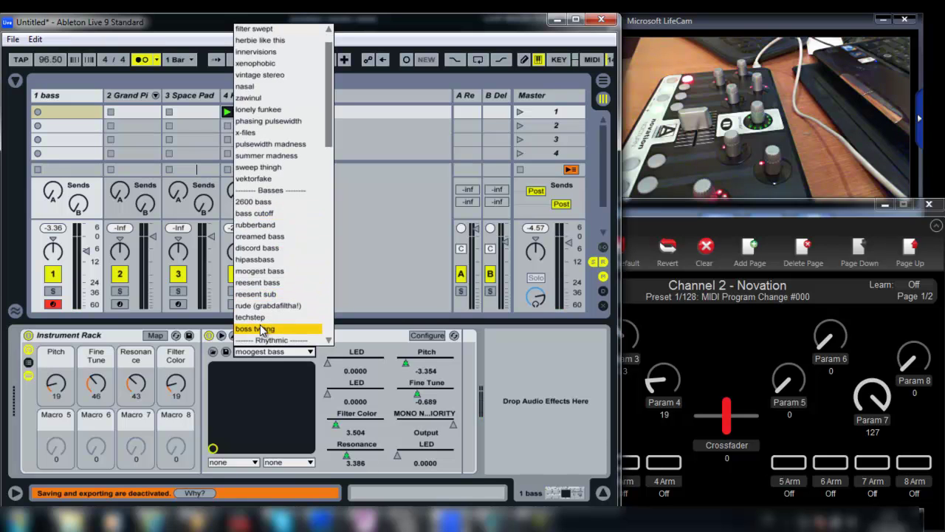
pyautogui.click(259, 328)
pyautogui.click(257, 352)
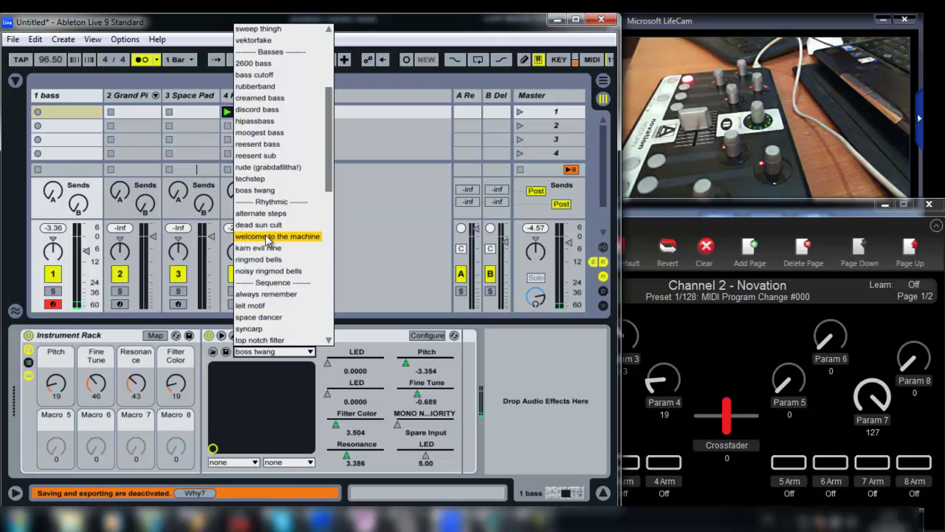
pyautogui.click(258, 122)
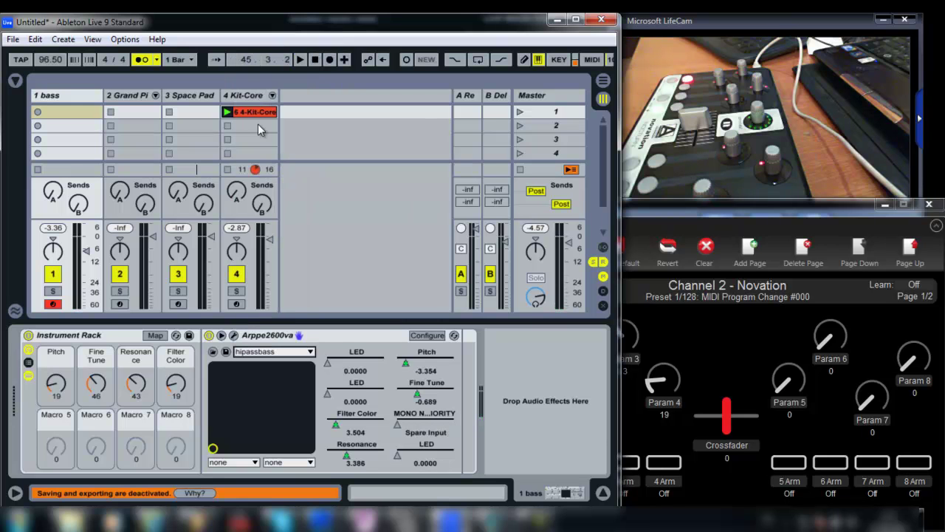
pyautogui.click(274, 351)
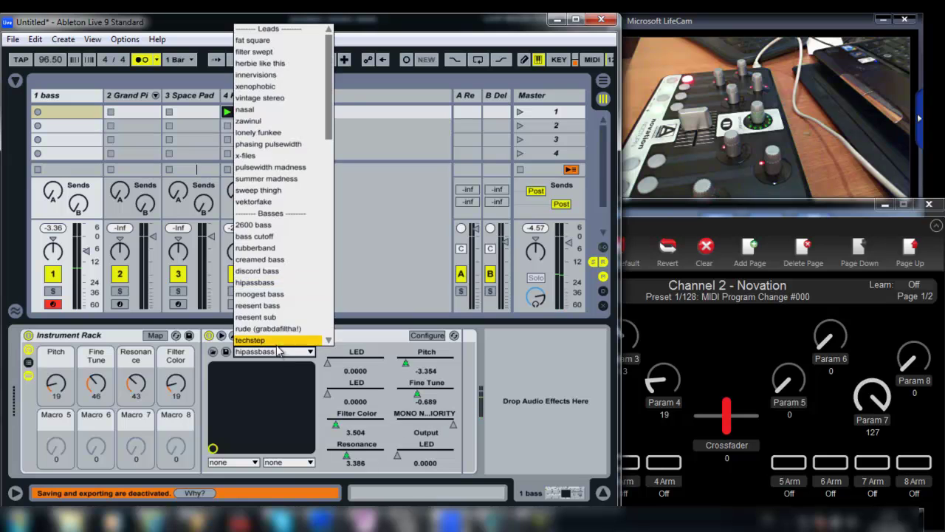
pyautogui.click(276, 227)
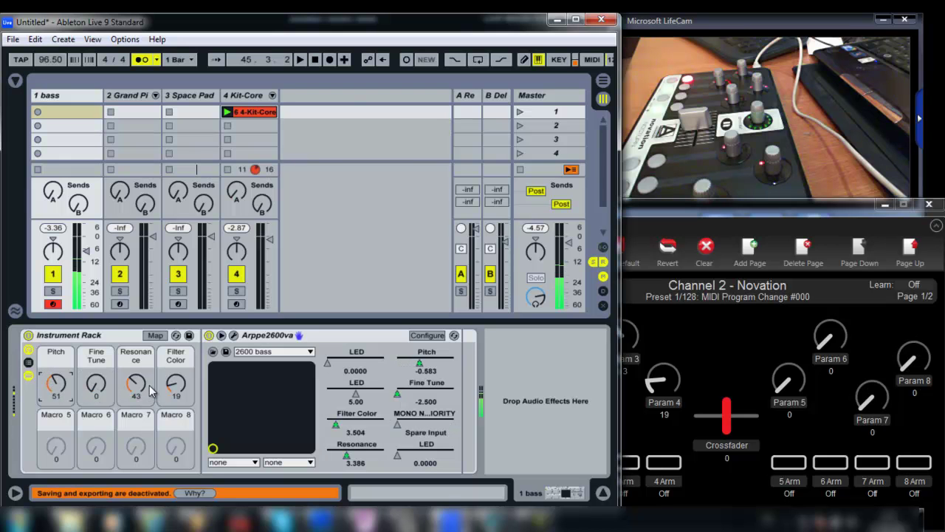
# Ungroup the Instrument Rack on the 1 bass track and load the bass cutoff preset in Arppe2600va.
pyautogui.rightClick(130, 336)
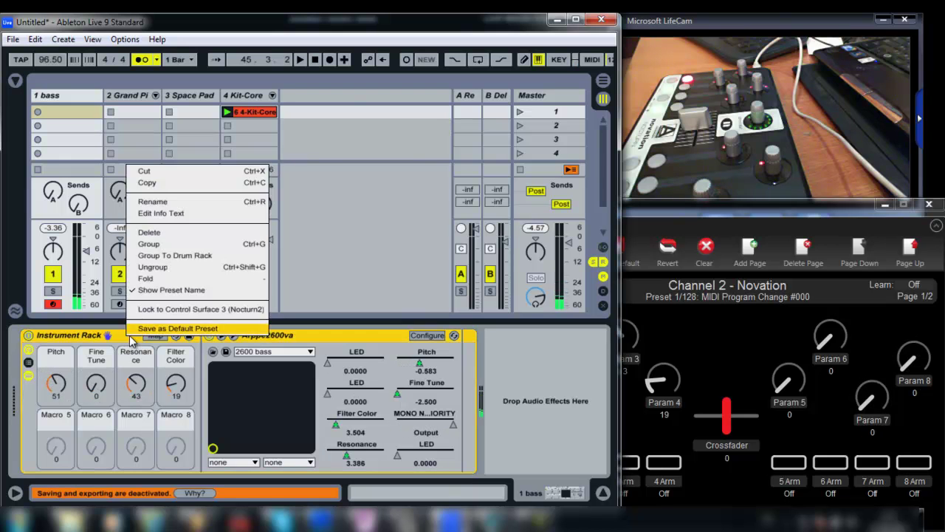
pyautogui.click(205, 307)
pyautogui.hotkey('ctrl', 'shift', 'g')
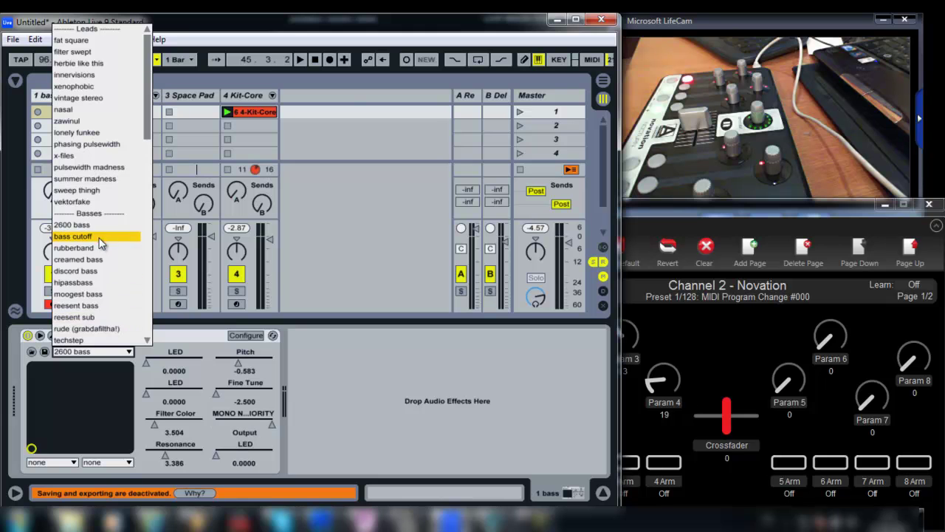
pyautogui.click(101, 237)
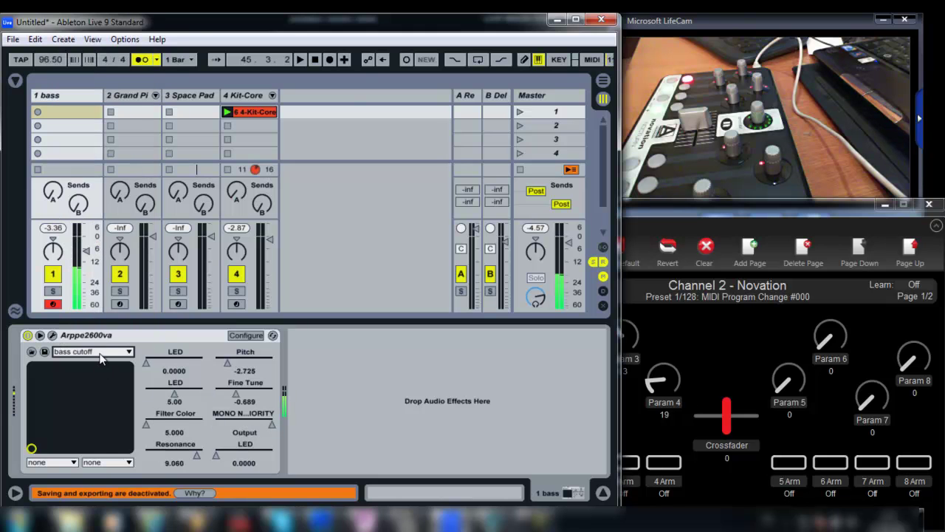
# Group Arppe2600va into a new Instrument Rack and show the rack's macro controls.
pyautogui.rightClick(152, 342)
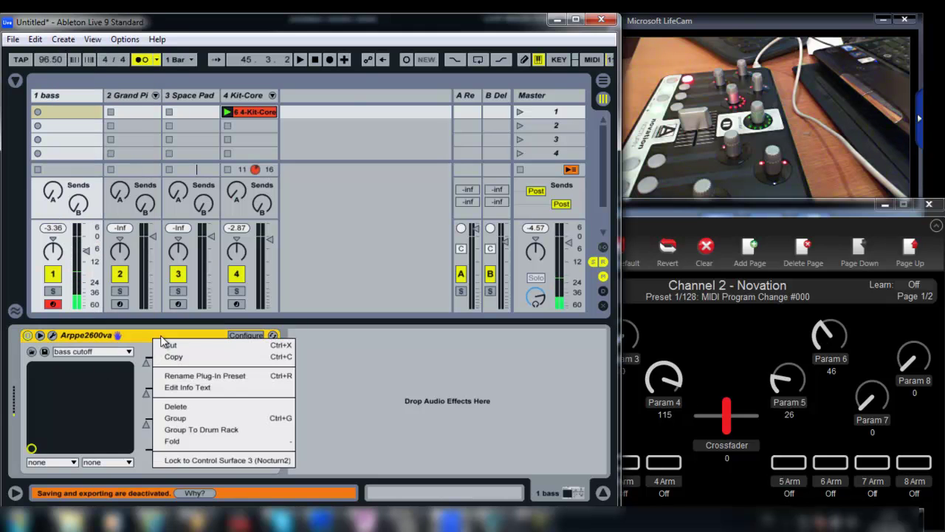
pyautogui.click(181, 415)
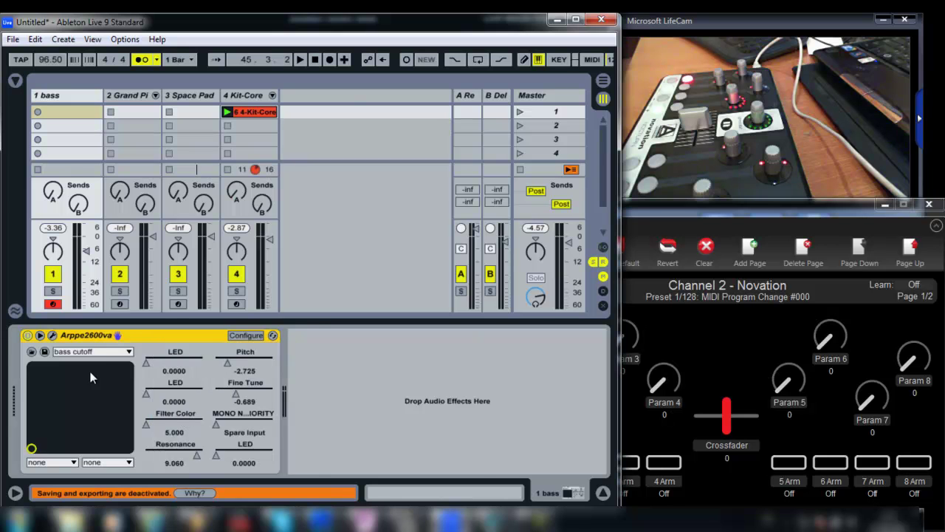
pyautogui.click(28, 351)
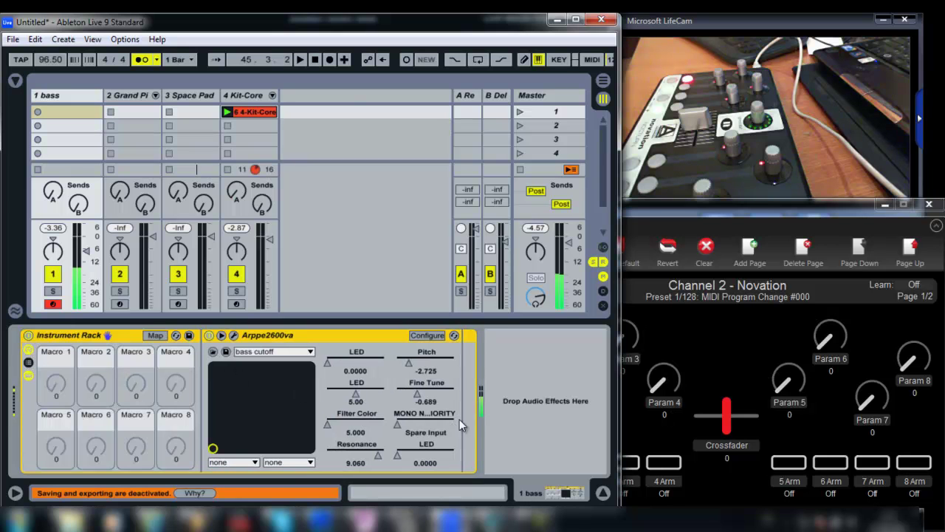
# Map Arppe2600va's Pitch to Macro 1, Fine Tune to Macro 2 and Resonance to Macro 3.
pyautogui.rightClick(427, 367)
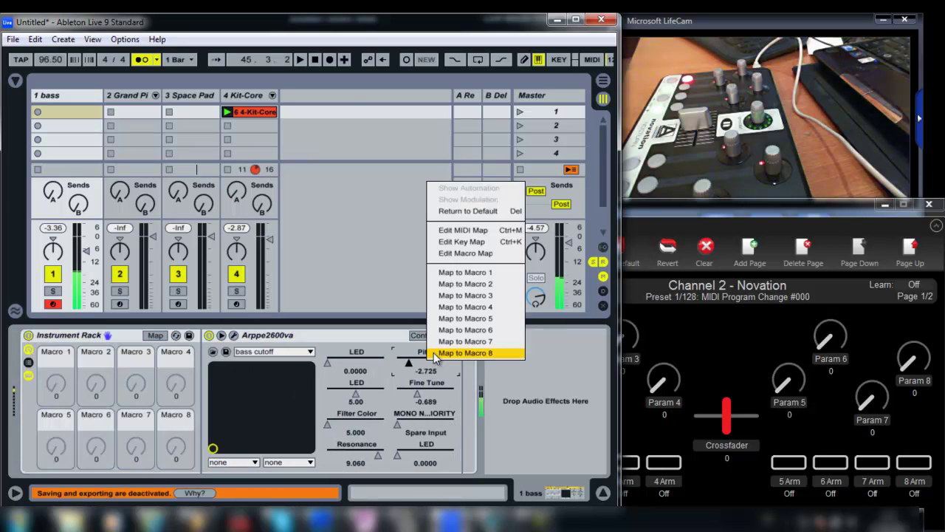
pyautogui.click(459, 274)
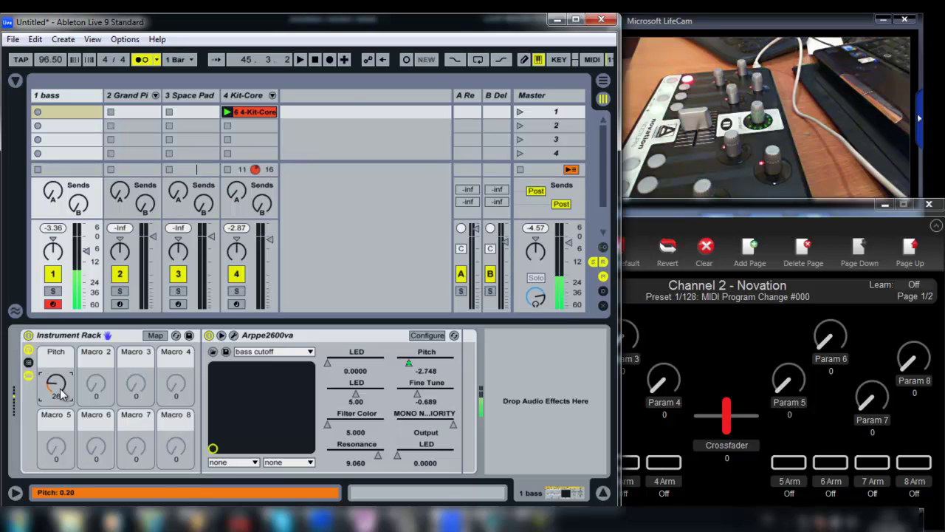
pyautogui.rightClick(434, 398)
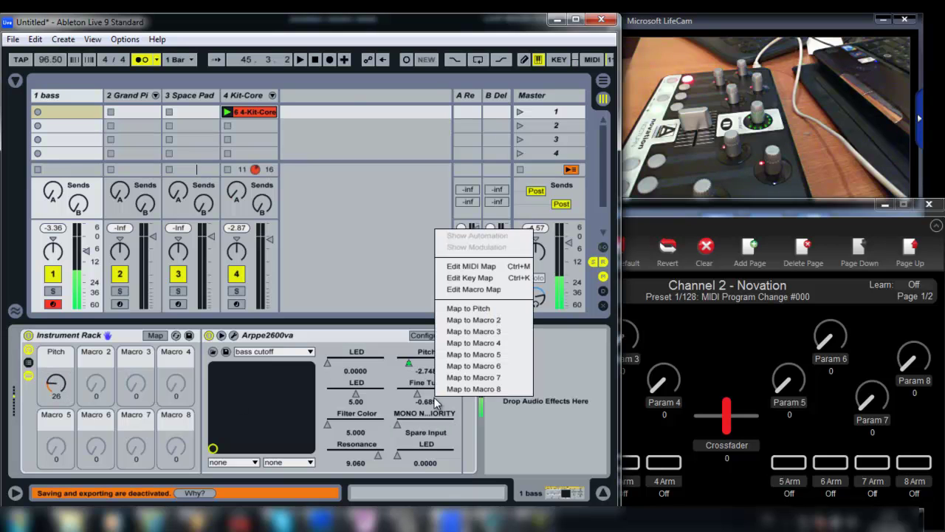
pyautogui.click(459, 320)
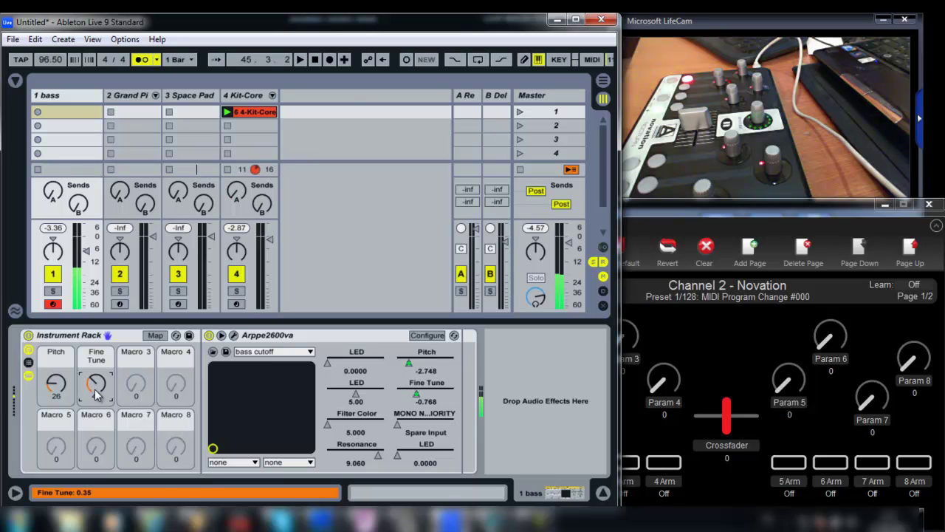
pyautogui.rightClick(341, 452)
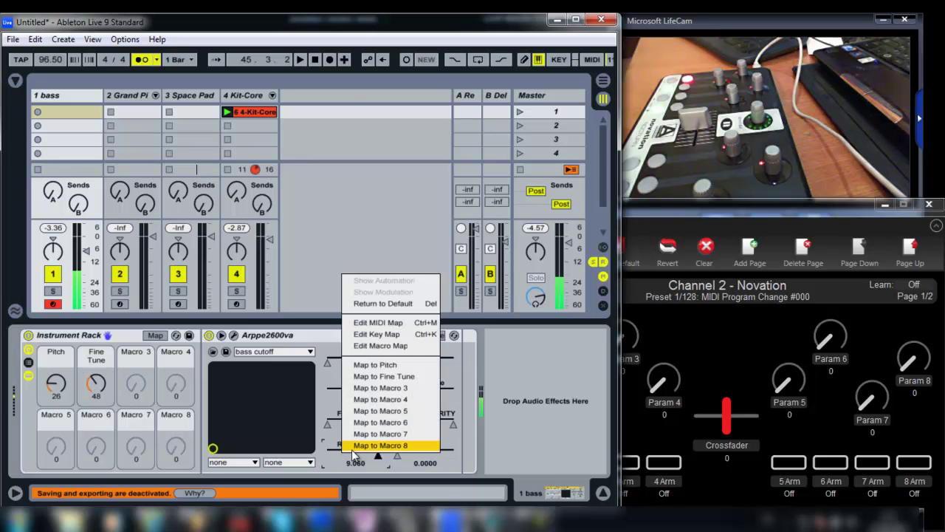
pyautogui.click(369, 386)
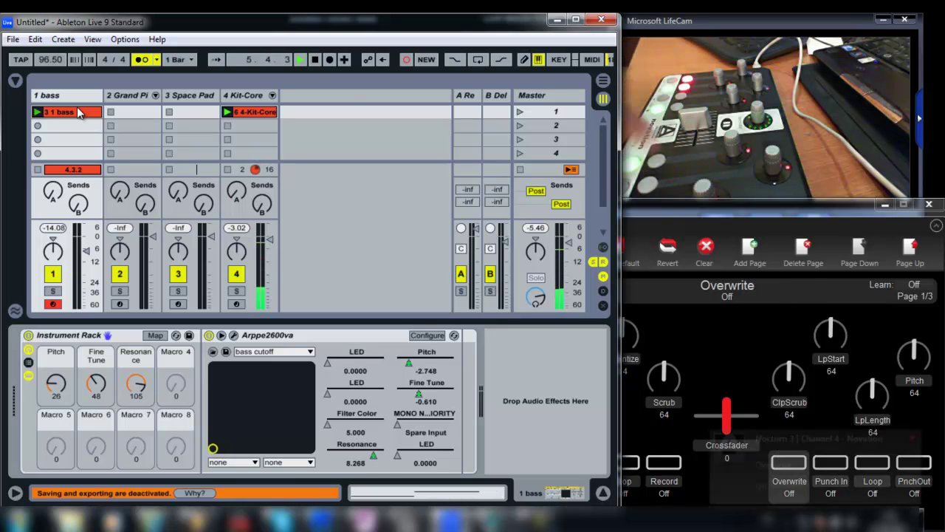
# Open the recorded 1 bass clip to examine its notes and loop settings.
pyautogui.doubleClick(87, 114)
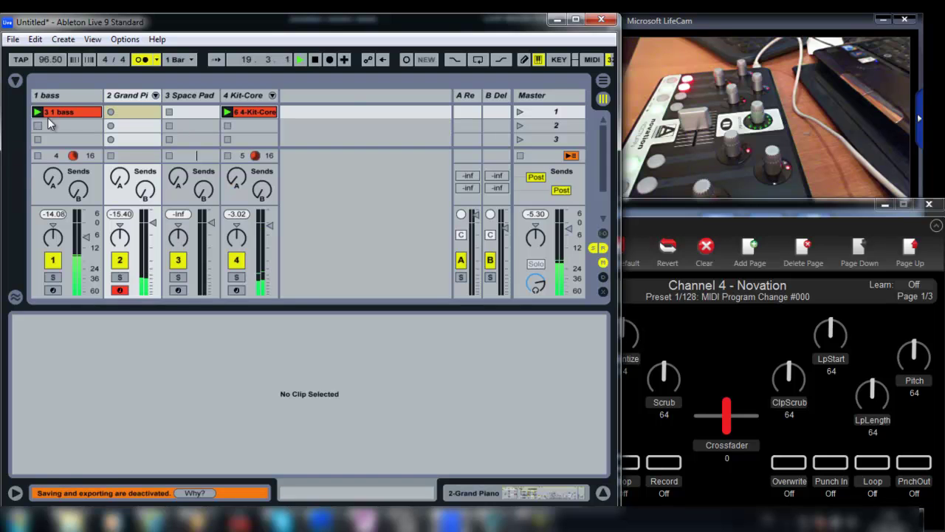
pyautogui.click(86, 114)
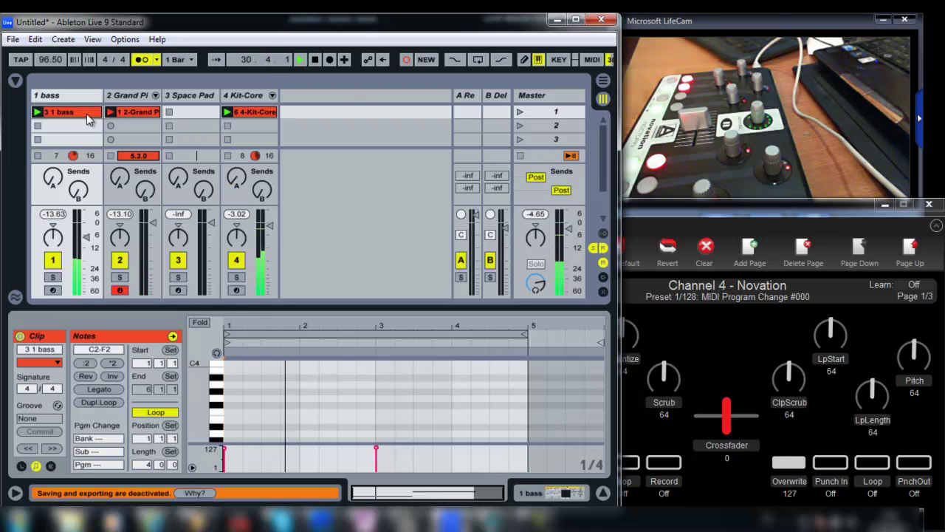
# Delete the first recorded clip of the 2 Grand Piano track and select the newly recorded one.
pyautogui.click(110, 111)
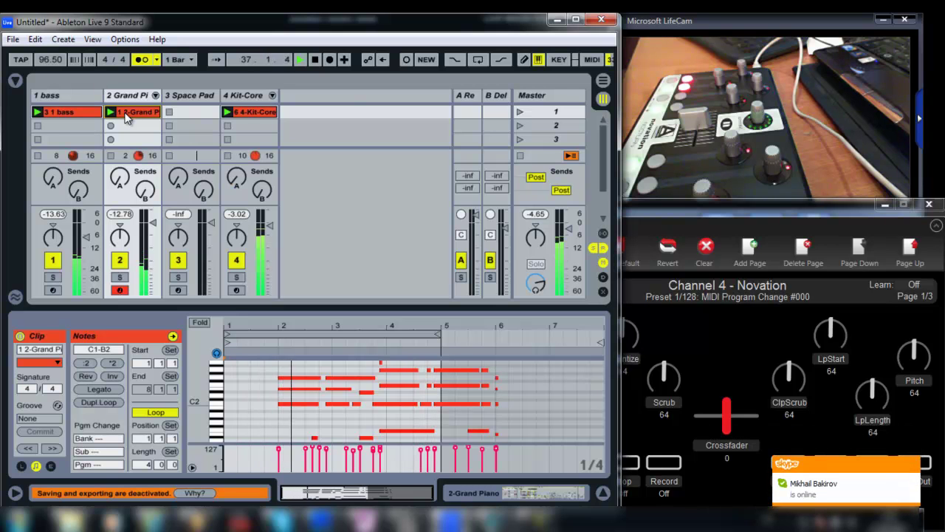
pyautogui.press('Delete')
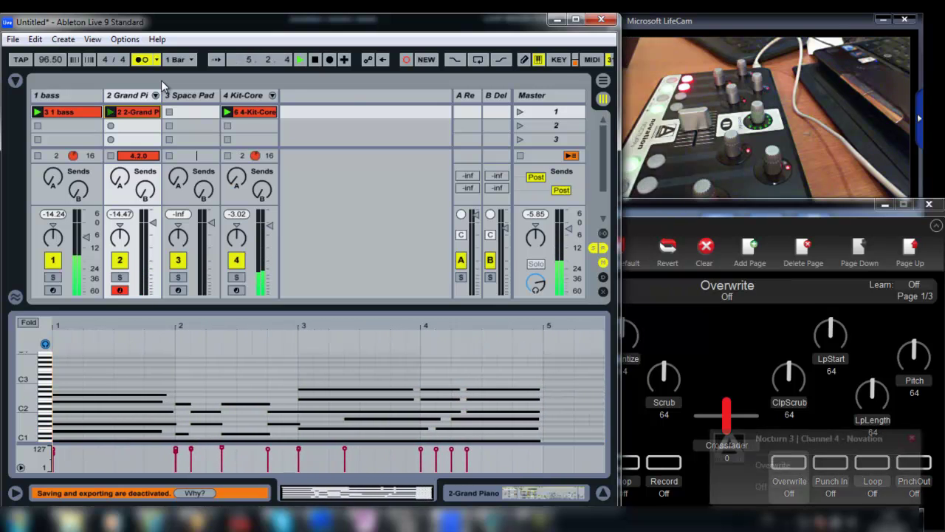
pyautogui.click(153, 114)
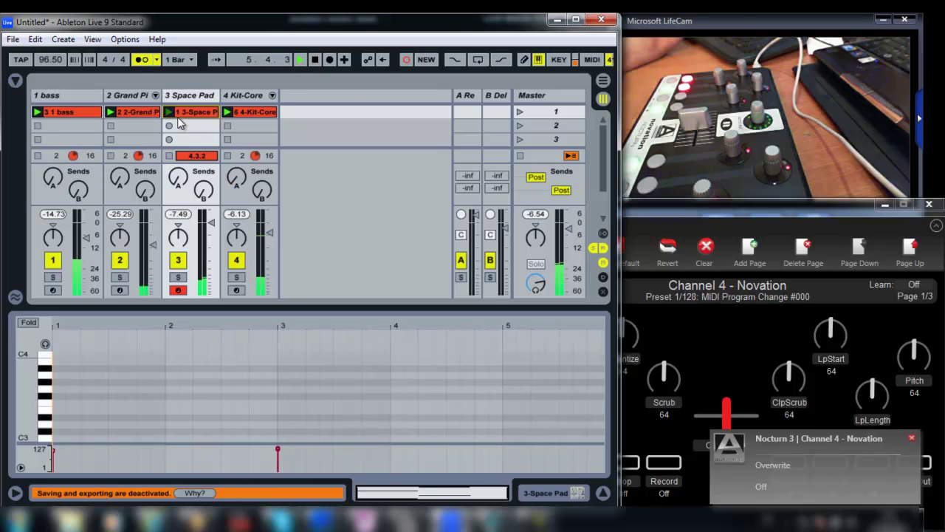
# Show the recorded 3 Space Pad clip's notes and lower the track's volume to -13.2 dB.
pyautogui.click(184, 115)
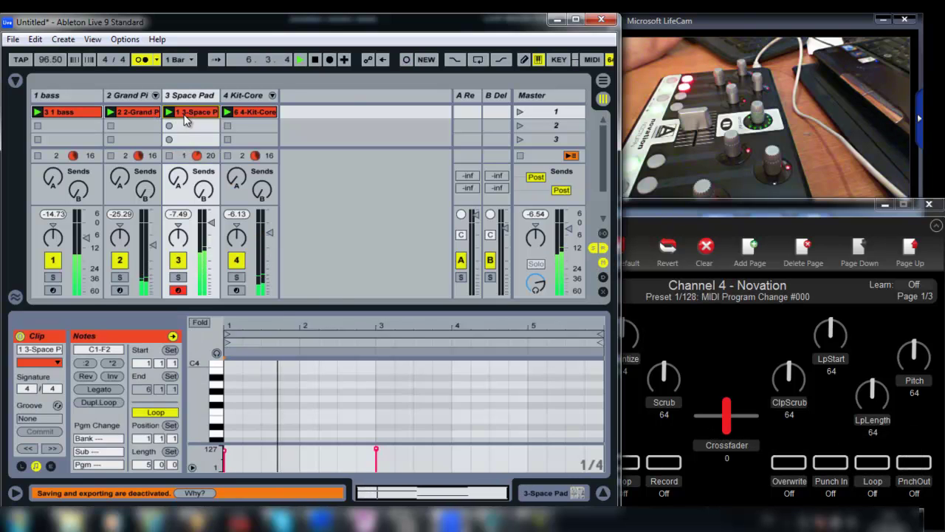
pyautogui.moveTo(217, 212); pyautogui.dragTo(209, 242)
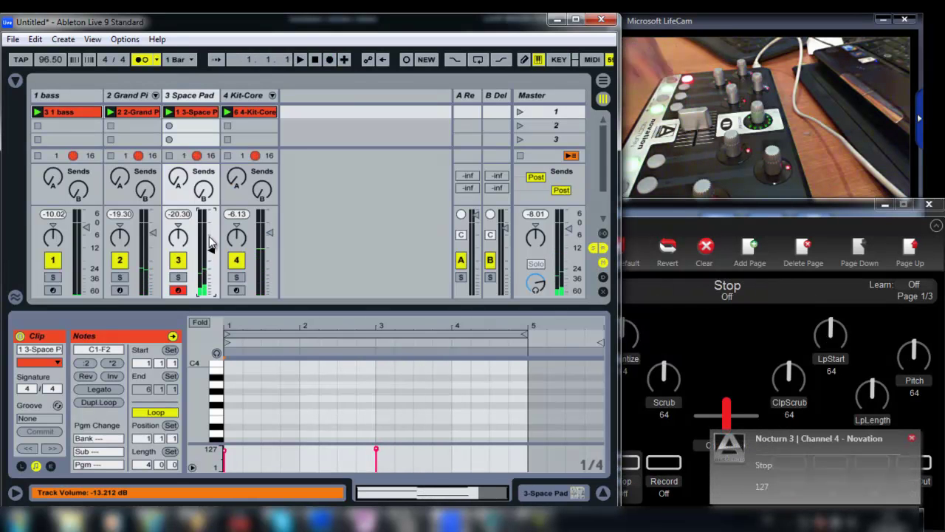
# Show the Arrangement View, return playback from the session clips to the recorded arrangement, and stop it.
pyautogui.press('Tab')
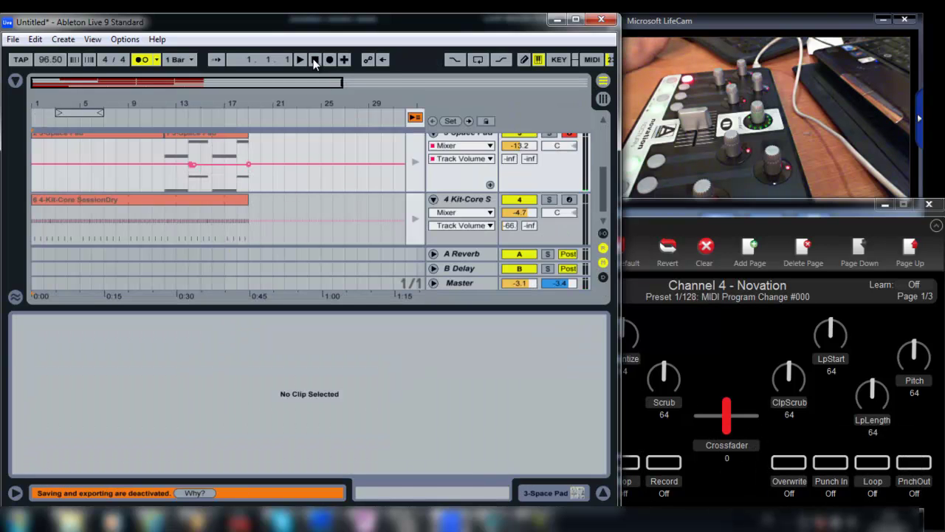
pyautogui.click(414, 117)
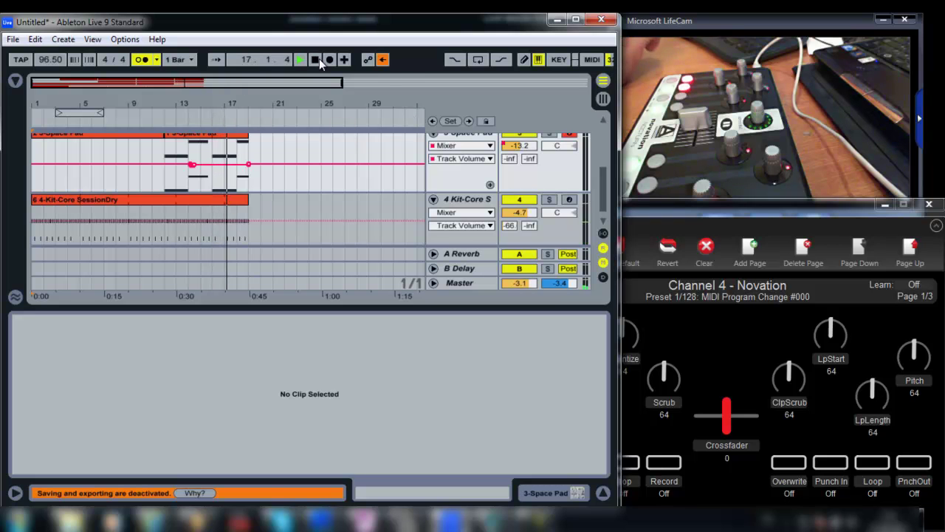
pyautogui.click(318, 59)
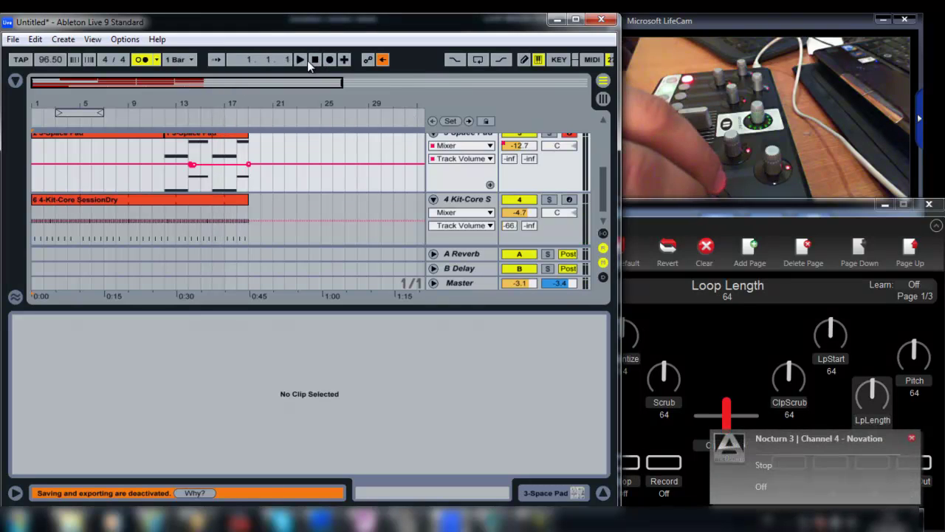
# Select the arrangement loop's time range and open the 6 4-Kit-Core SessionDry clip to show its notes.
pyautogui.click(82, 112)
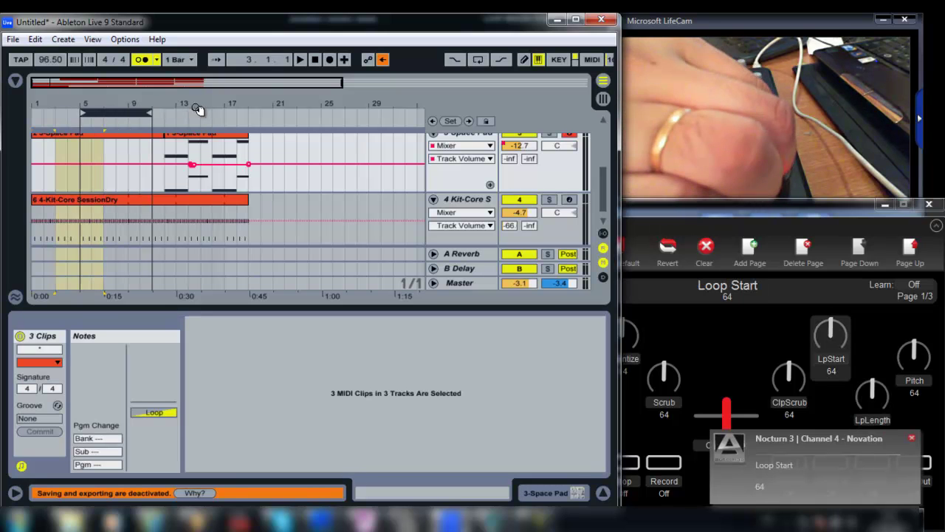
pyautogui.click(225, 200)
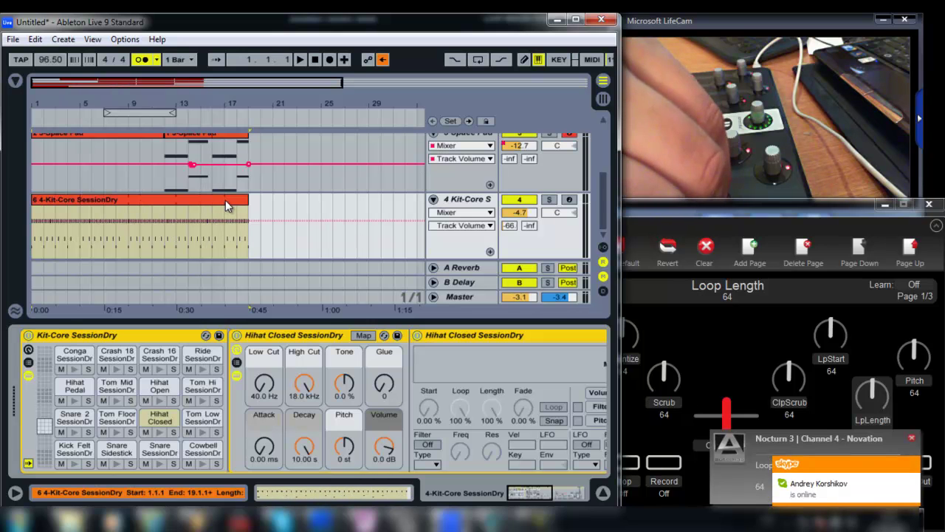
pyautogui.click(225, 201)
pyautogui.moveTo(194, 157)
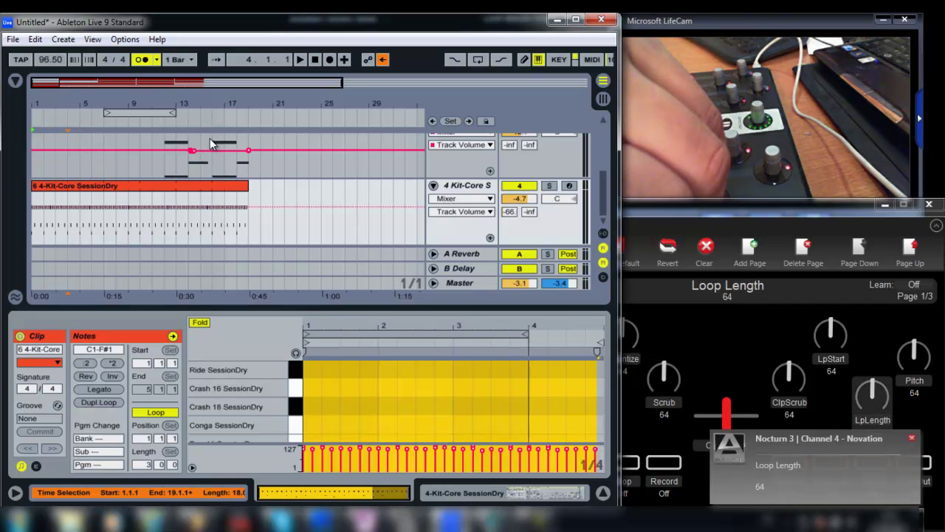
# Select the loop range from bar 7 to bar 13 and extend the time selection to bar 29.
pyautogui.click(167, 111)
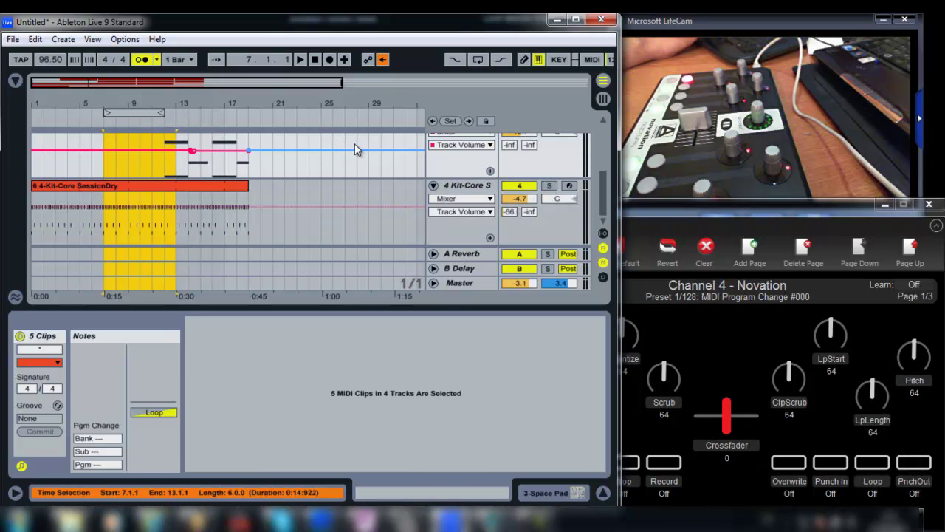
pyautogui.moveTo(350, 172); pyautogui.dragTo(369, 169)
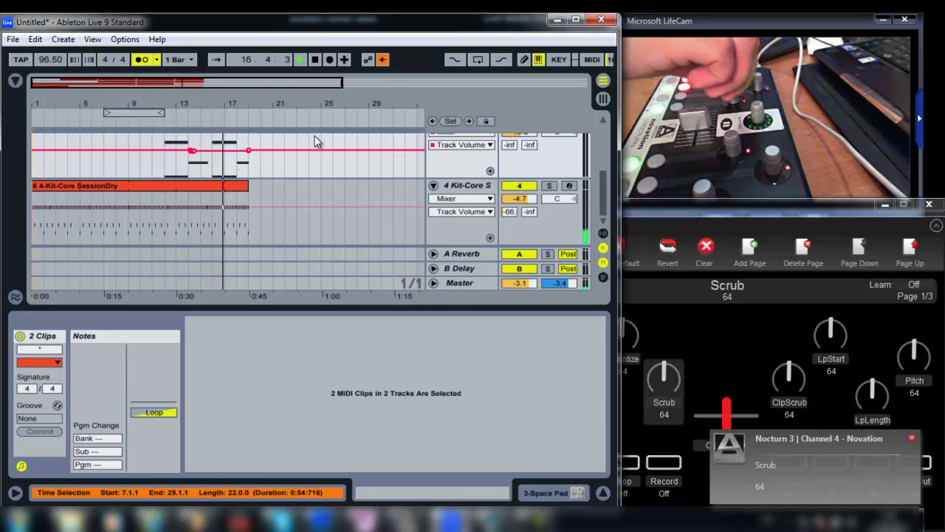
# Fold the 3 Space Pad, 2 Grand Piano and 1 bass tracks in the arrangement.
pyautogui.scroll(3, 314, 140)
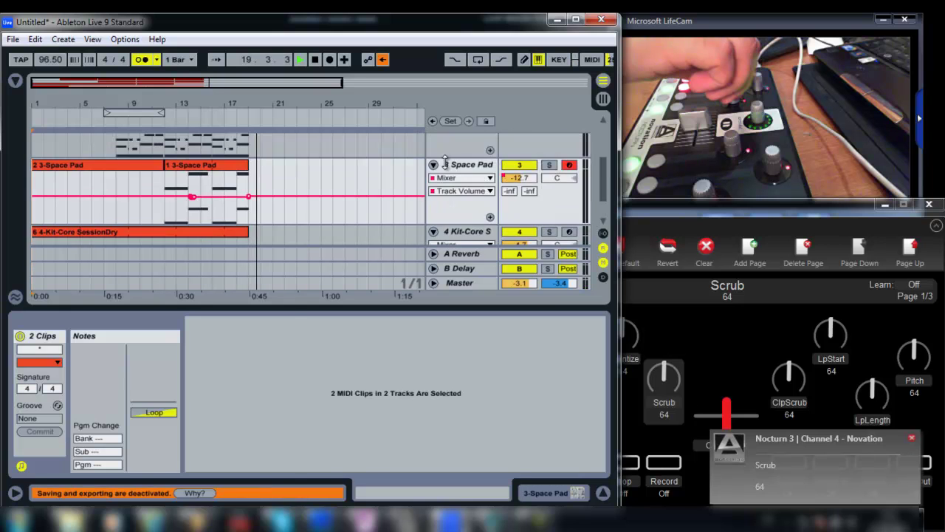
pyautogui.click(433, 196)
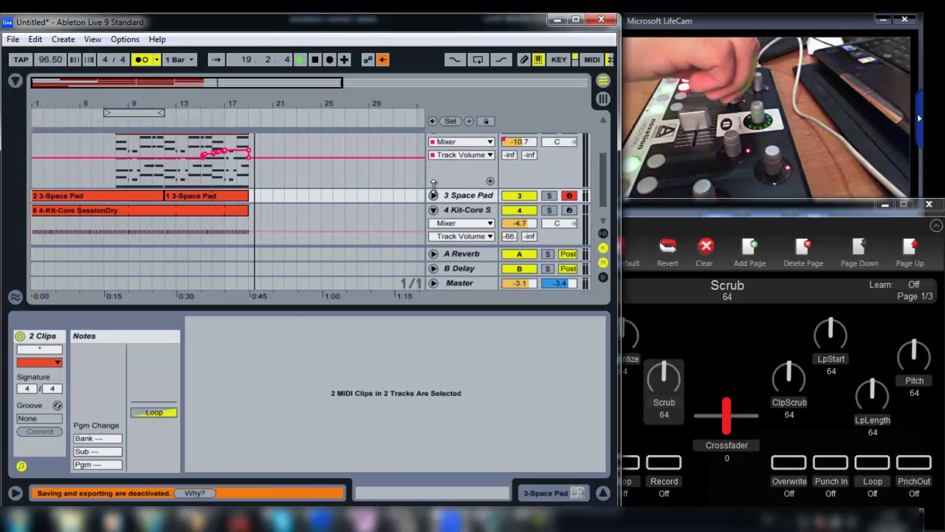
pyautogui.scroll(2, 440, 177)
pyautogui.click(433, 160)
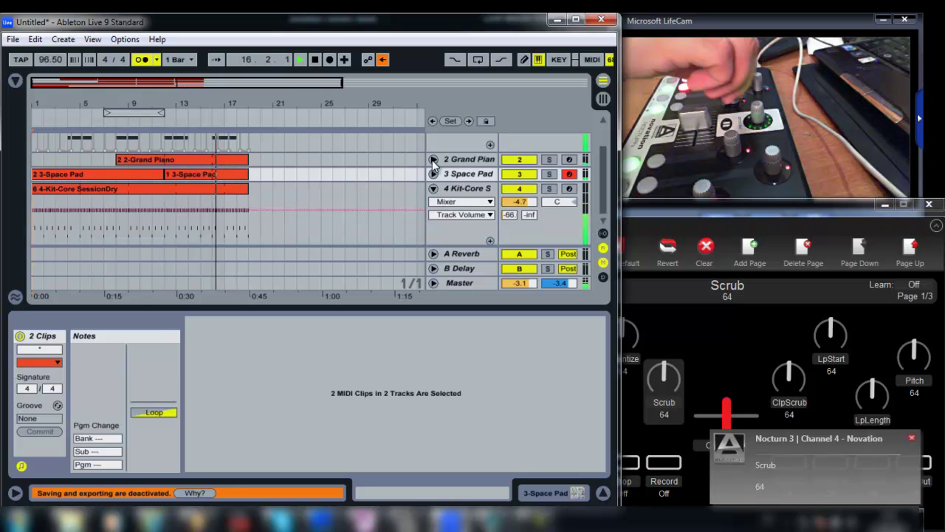
pyautogui.scroll(2, 436, 160)
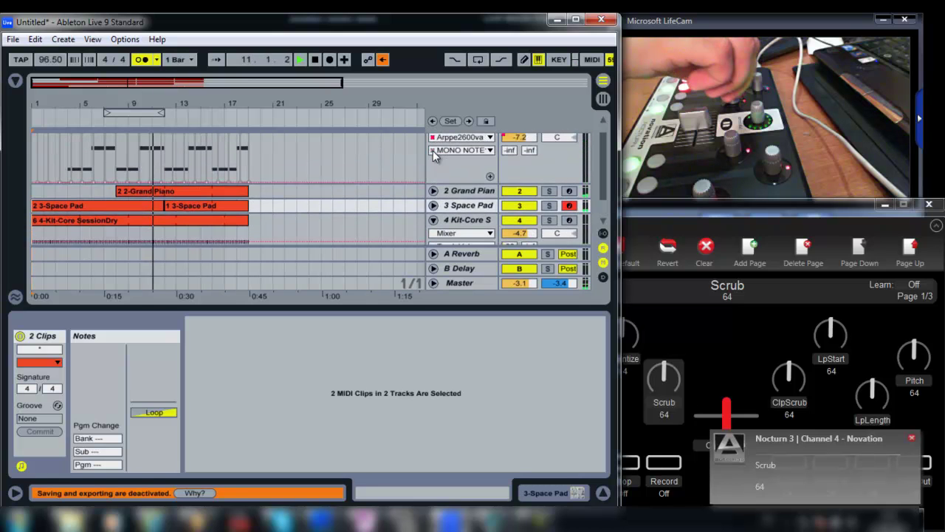
pyautogui.scroll(2, 434, 152)
pyautogui.click(433, 139)
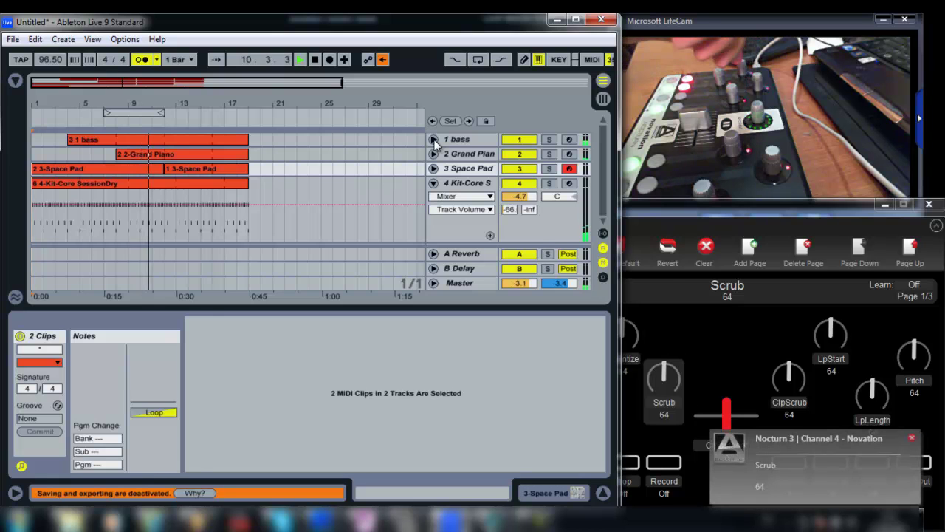
# Switch to the Session View and stop playback.
pyautogui.press('Tab')
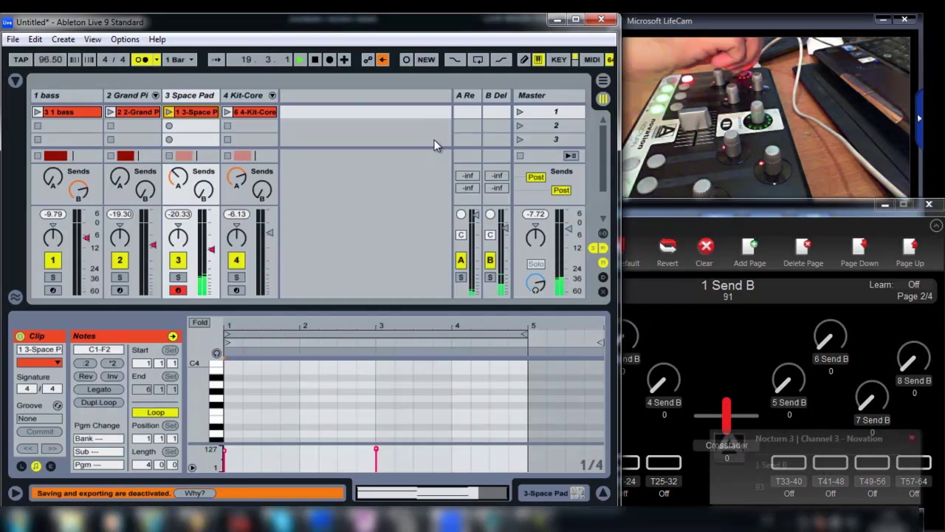
pyautogui.click(315, 60)
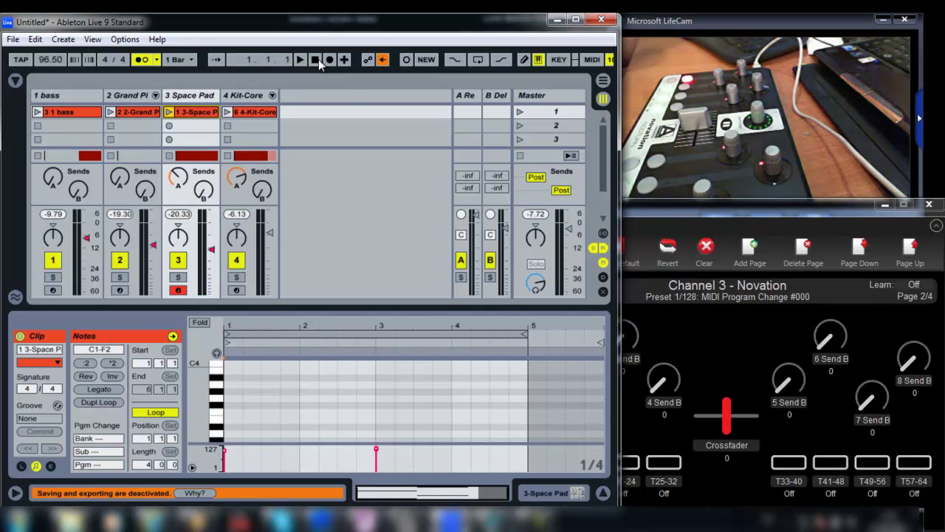